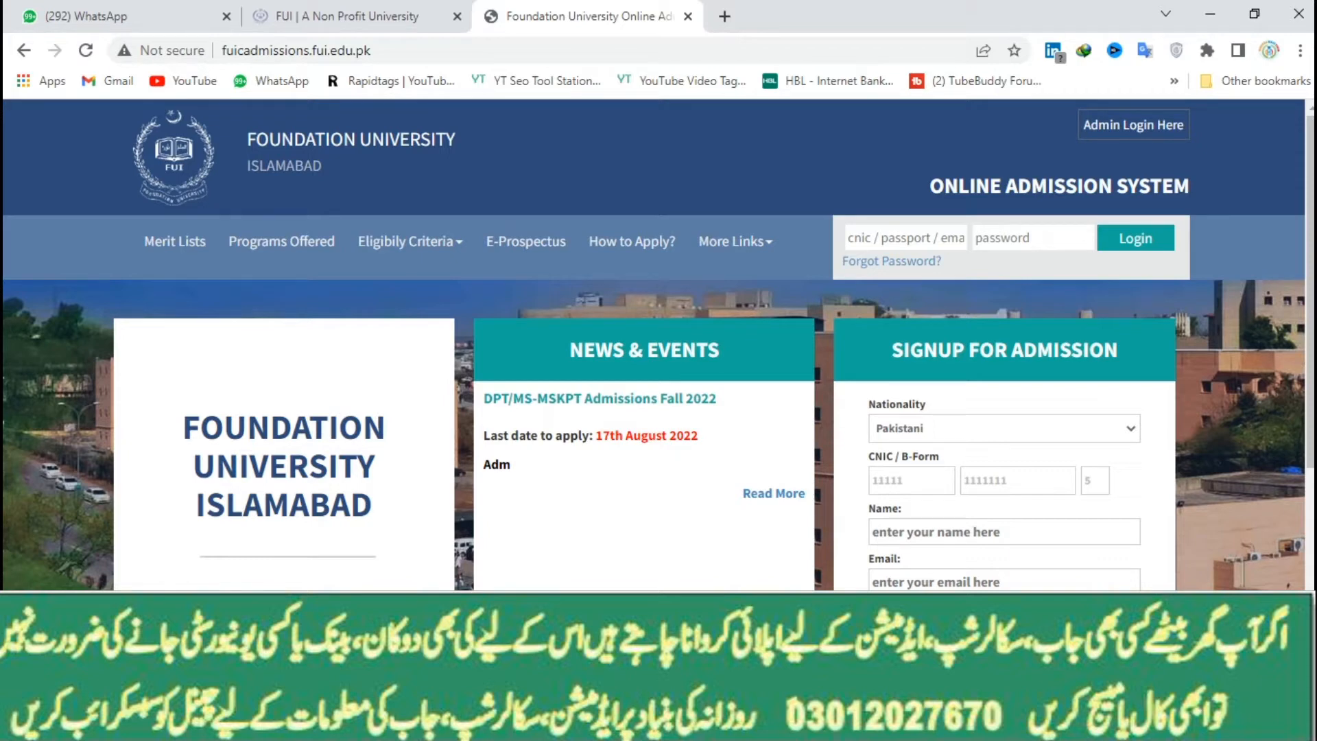
# Bring up the saved entries for the first CNIC part of the signup form
pyautogui.click(910, 481)
# Fill all CNIC parts and the applicant's name from saved browser entries
pyautogui.click(921, 559)
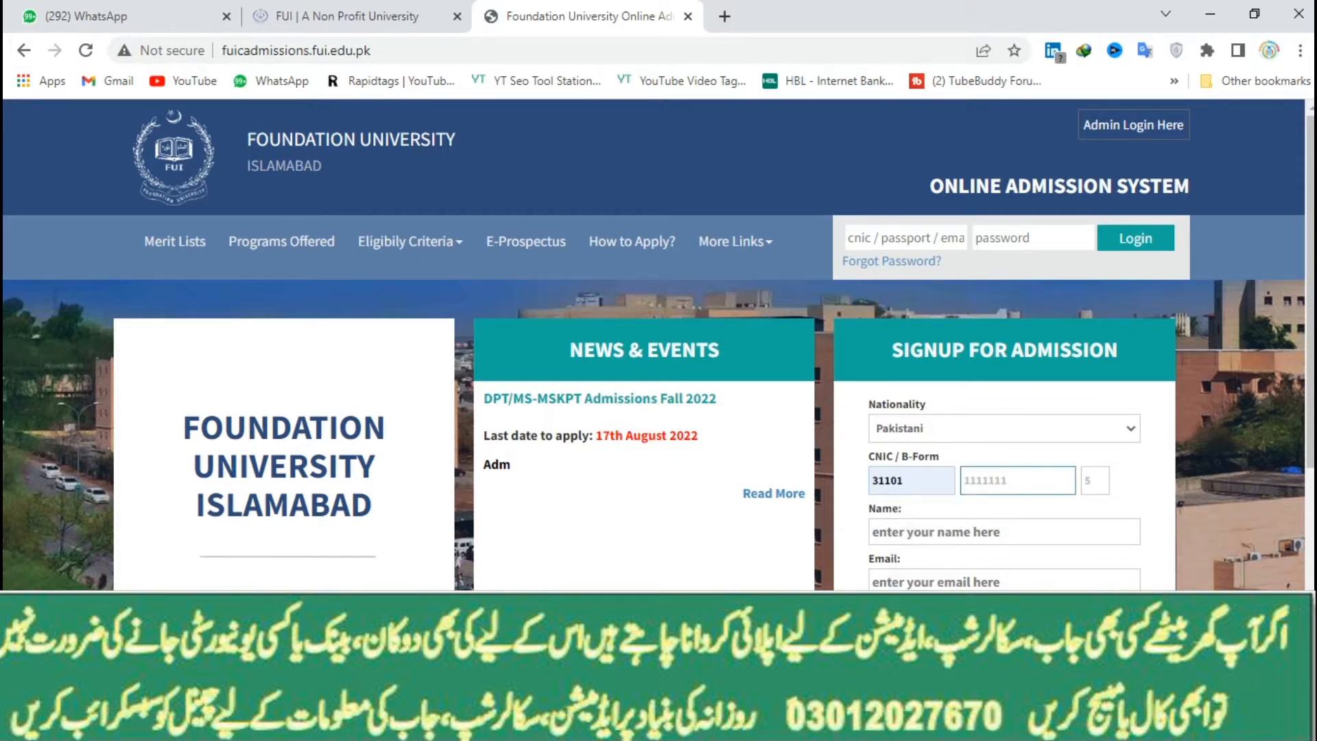
pyautogui.press('Down')
pyautogui.press('Down')
pyautogui.press('Down')
pyautogui.press('Return')
pyautogui.click(1095, 480)
pyautogui.click(1097, 527)
pyautogui.click(1097, 532)
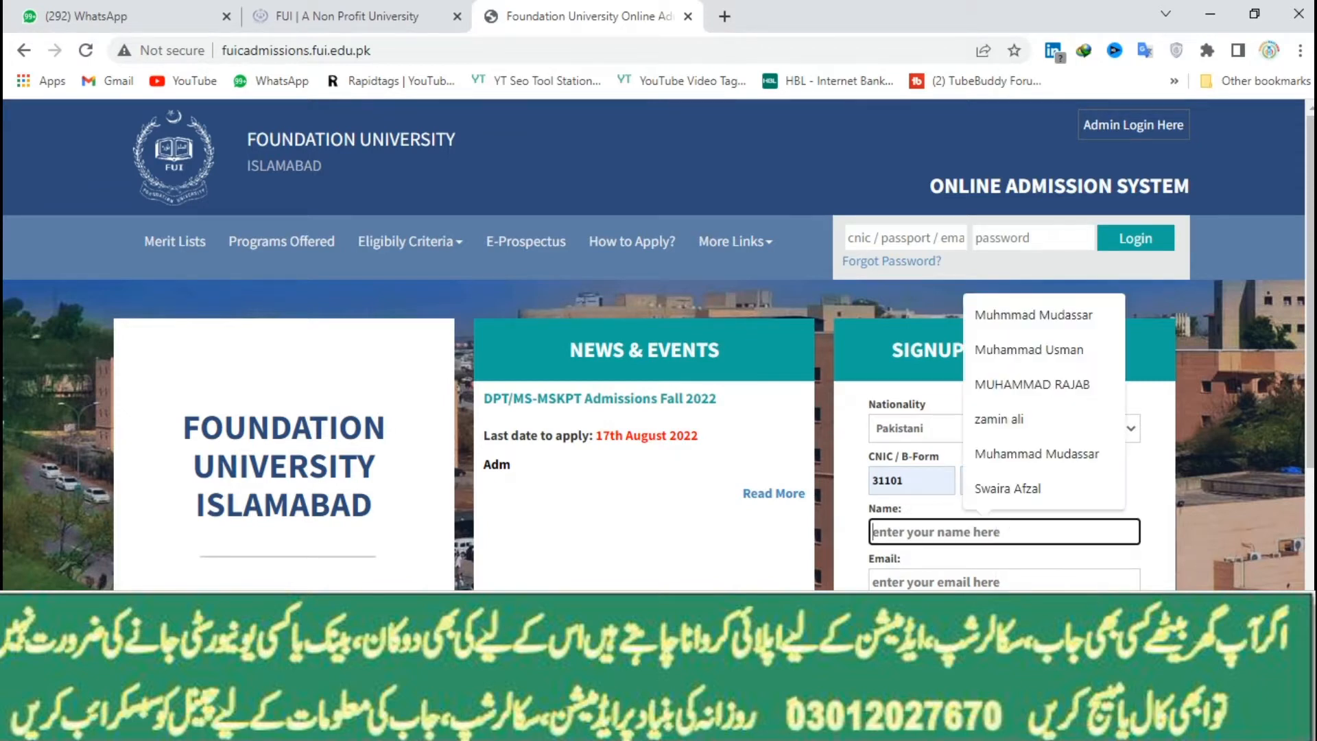
pyautogui.click(1034, 315)
pyautogui.scroll(-1, 1034, 322)
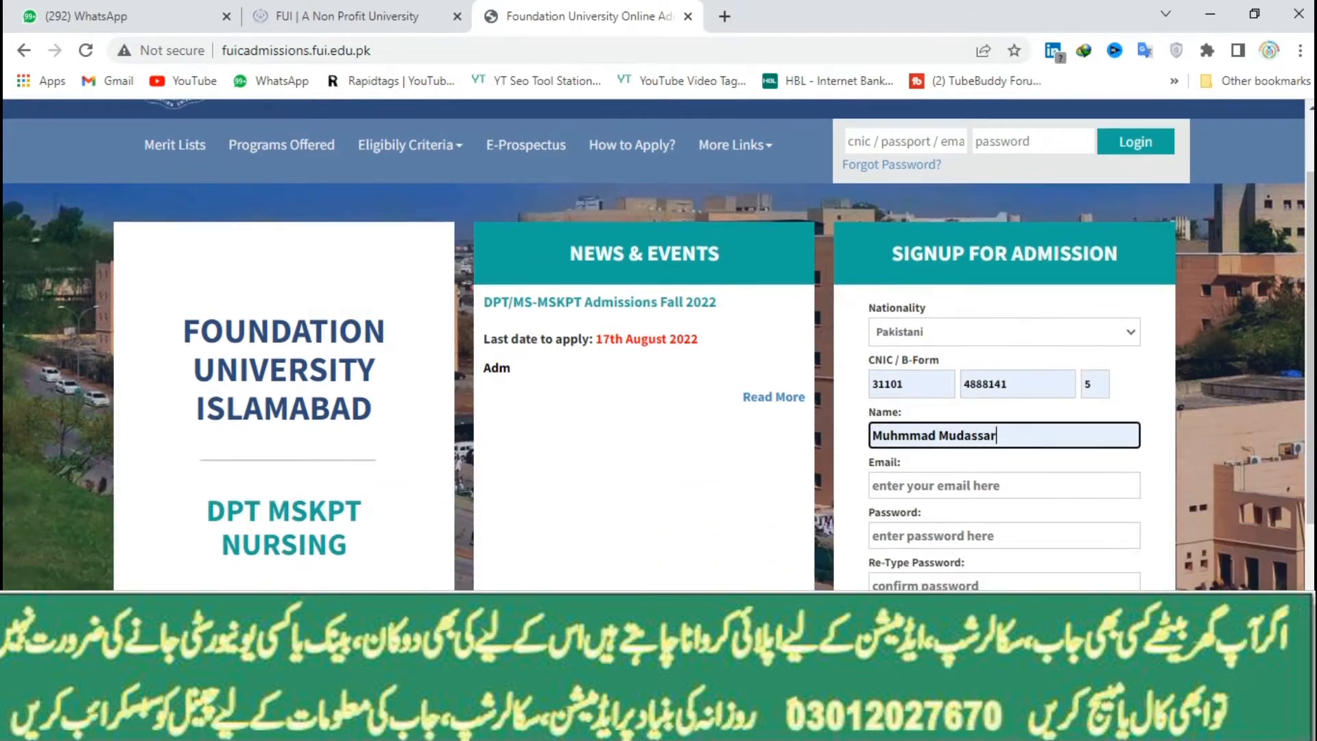
# Pick the saved e-mail, enter the password and confirmation, and submit the signup
pyautogui.press('Tab')
pyautogui.press('Up')
pyautogui.press('Up')
pyautogui.press('Up')
pyautogui.press('Up')
pyautogui.press('Up')
pyautogui.press('Up')
pyautogui.press('Return')
pyautogui.press('Tab')
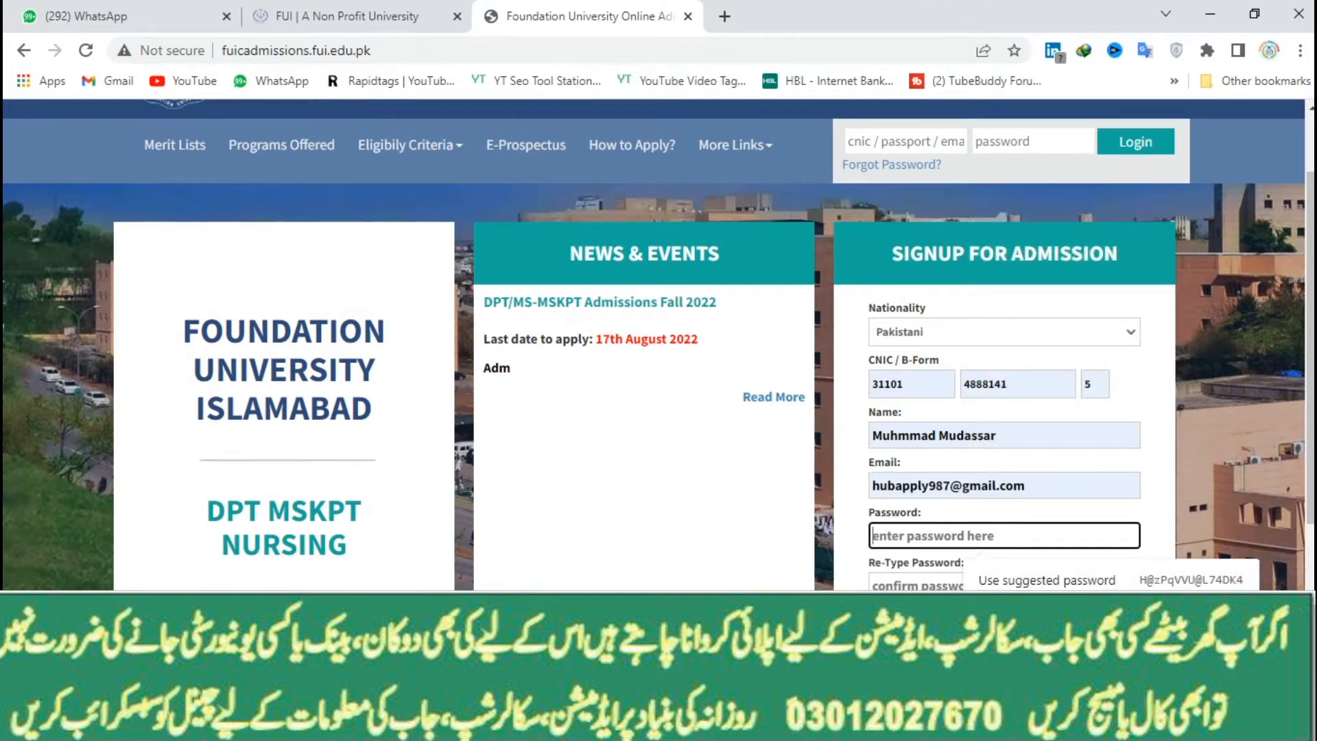
pyautogui.write('12345678')
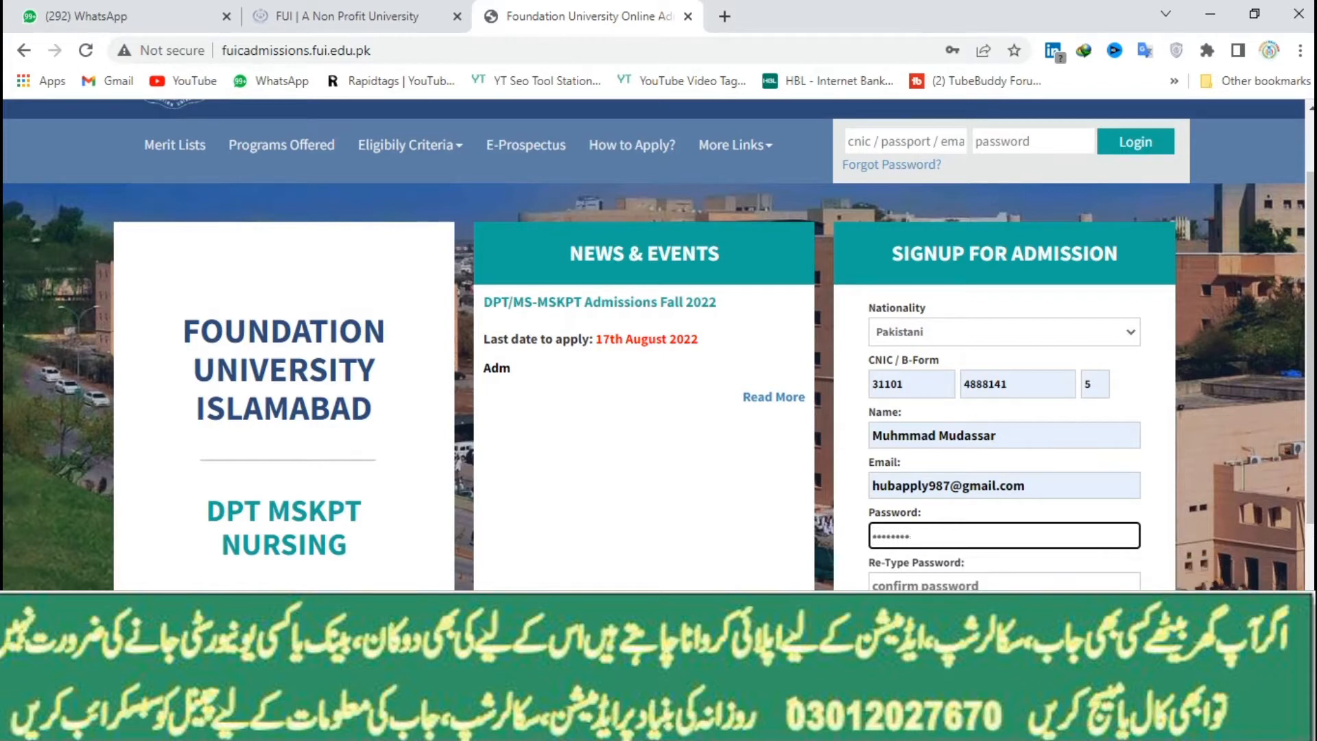
pyautogui.press('Tab')
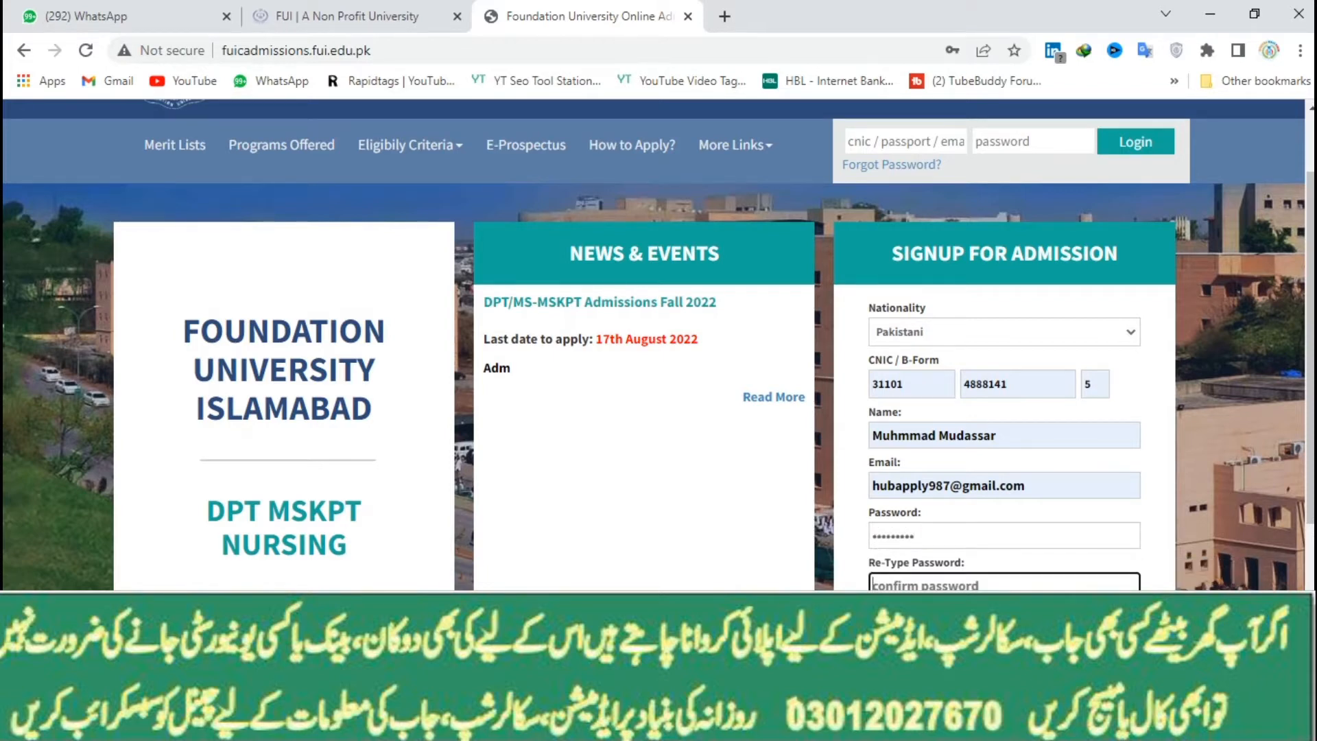
pyautogui.write('123456789')
pyautogui.press('Return')
# Follow the Login link in the 'Email address already exists' error
pyautogui.scroll(2, 659, 343)
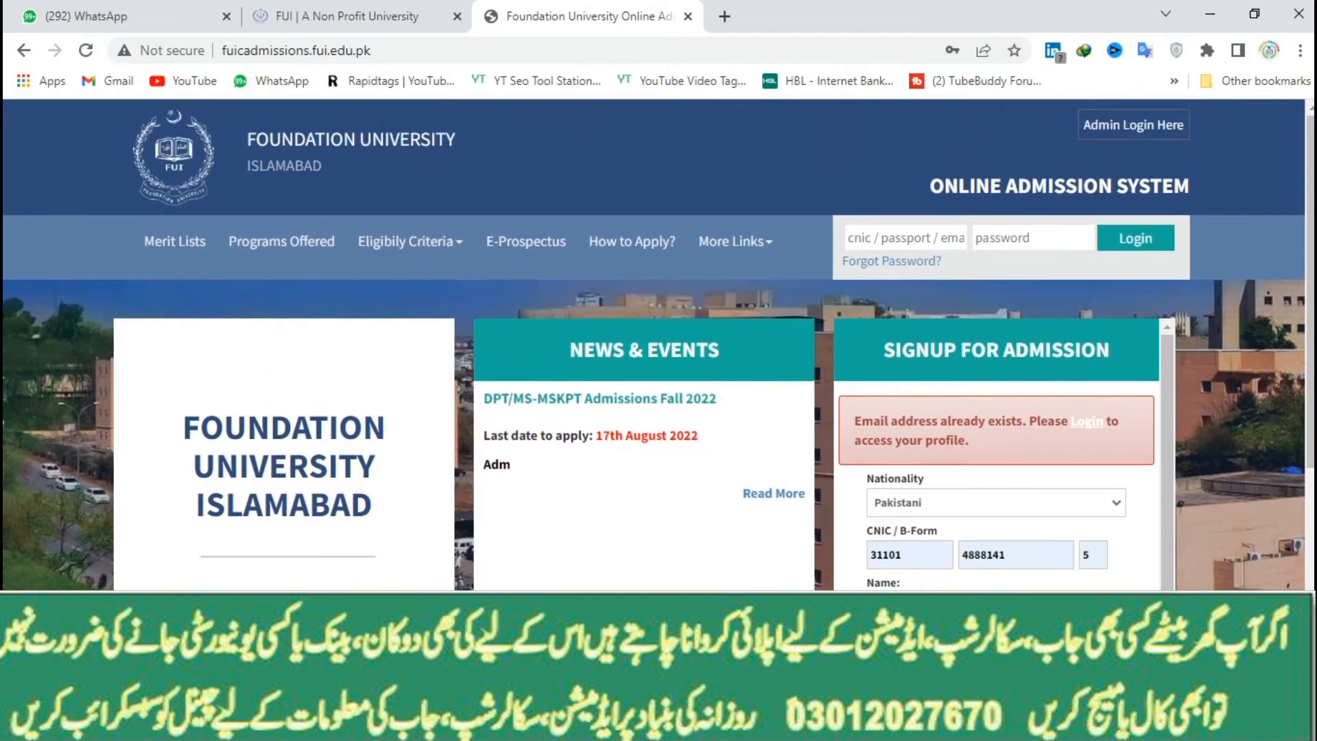
pyautogui.scroll(-4, 995, 453)
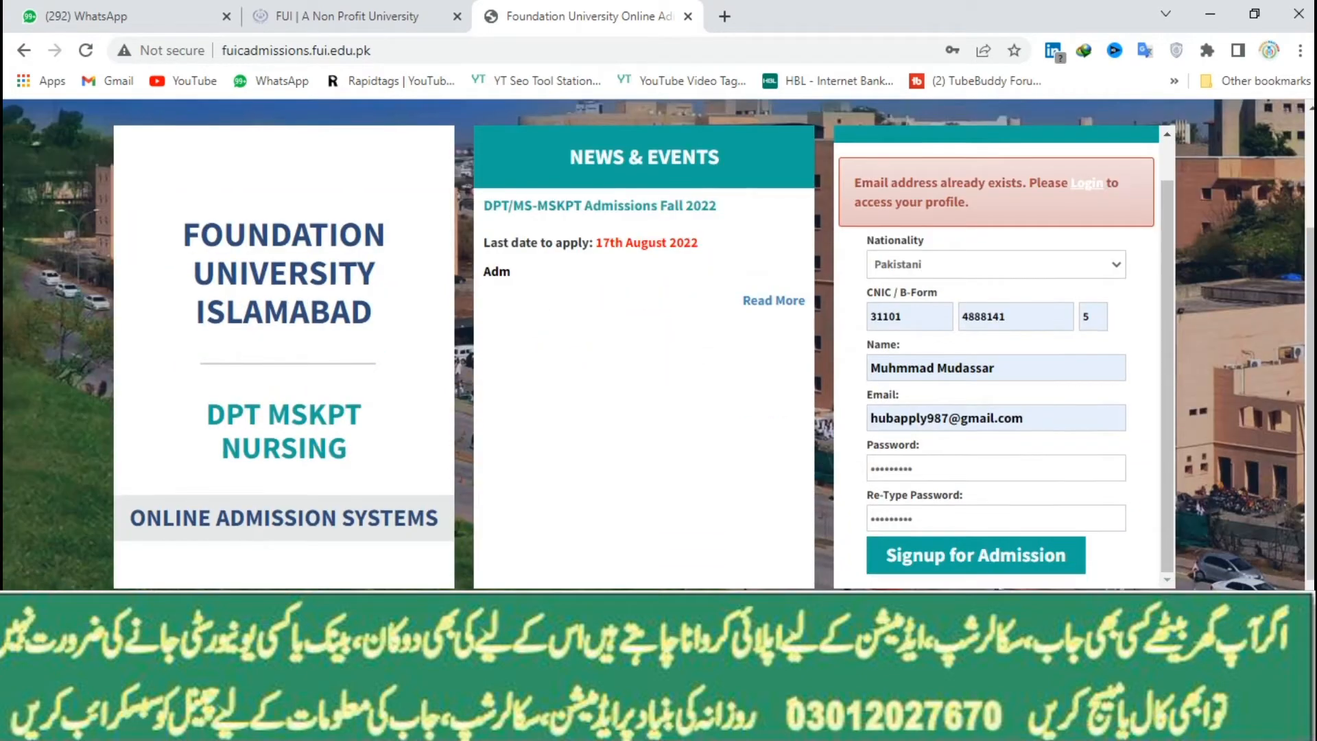
pyautogui.scroll(1, 996, 357)
pyautogui.click(1086, 228)
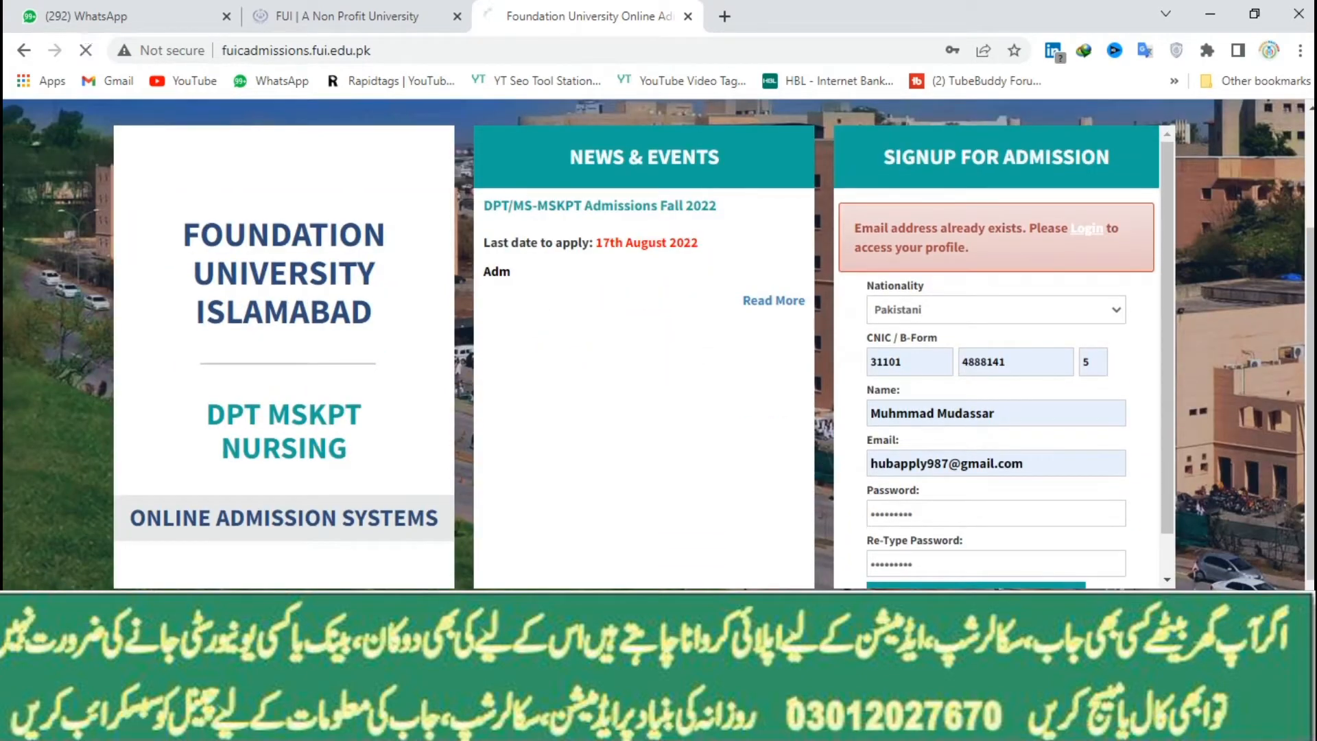
# Sign in with the saved account e-mail and password, and save the login in the browser
pyautogui.click(905, 238)
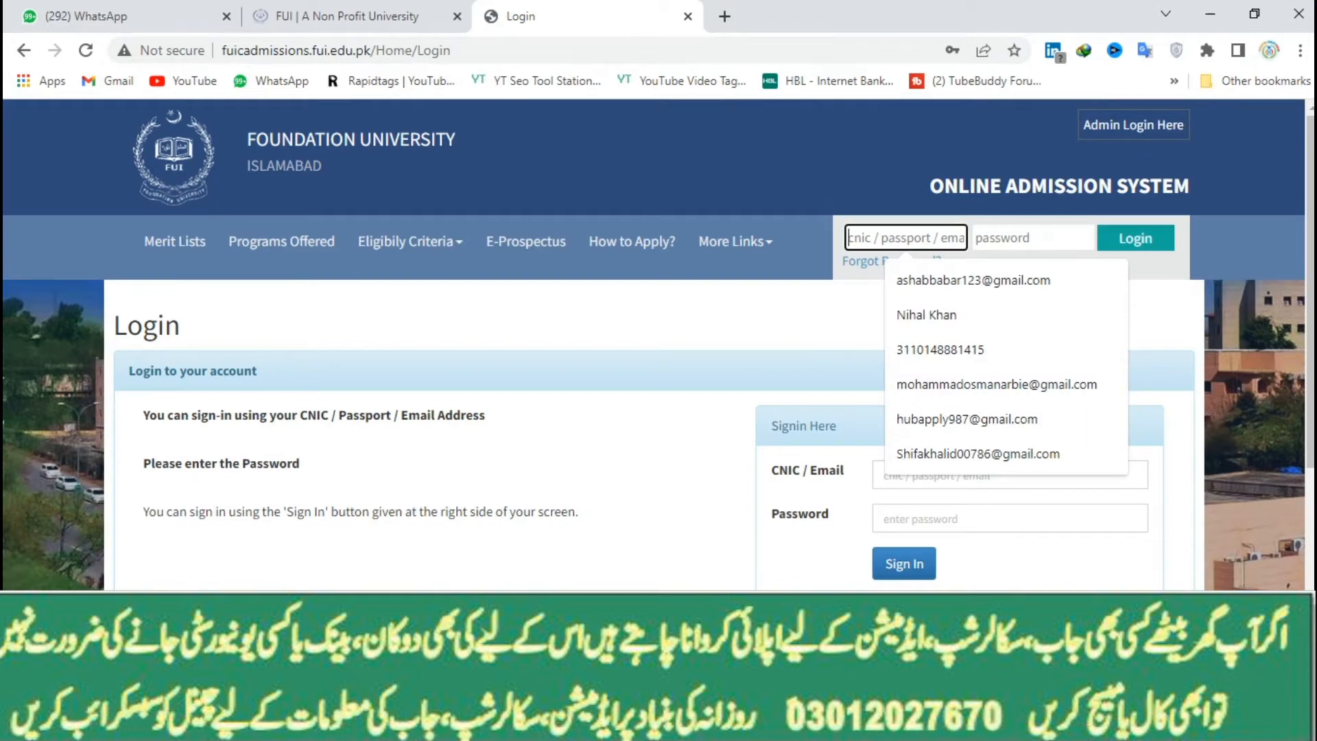
pyautogui.click(967, 419)
pyautogui.click(1032, 238)
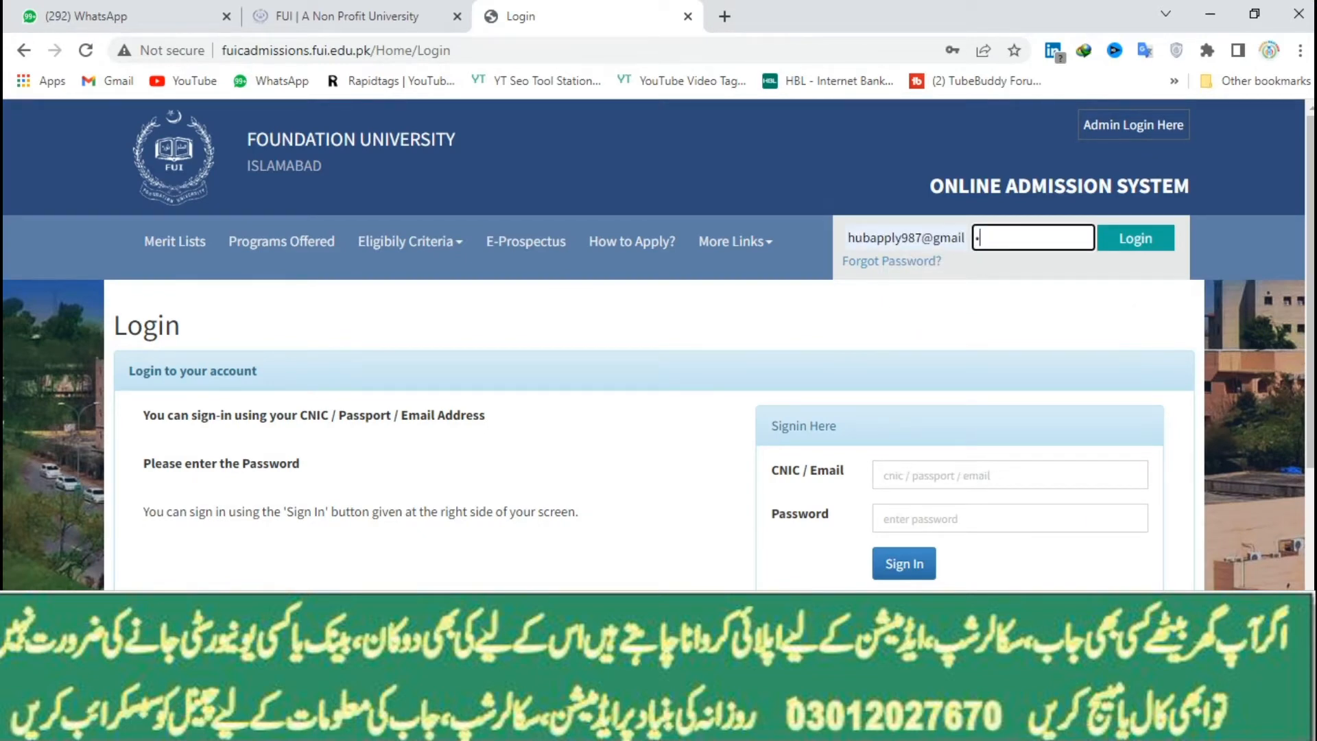
pyautogui.write('••••••••')
pyautogui.press('Return')
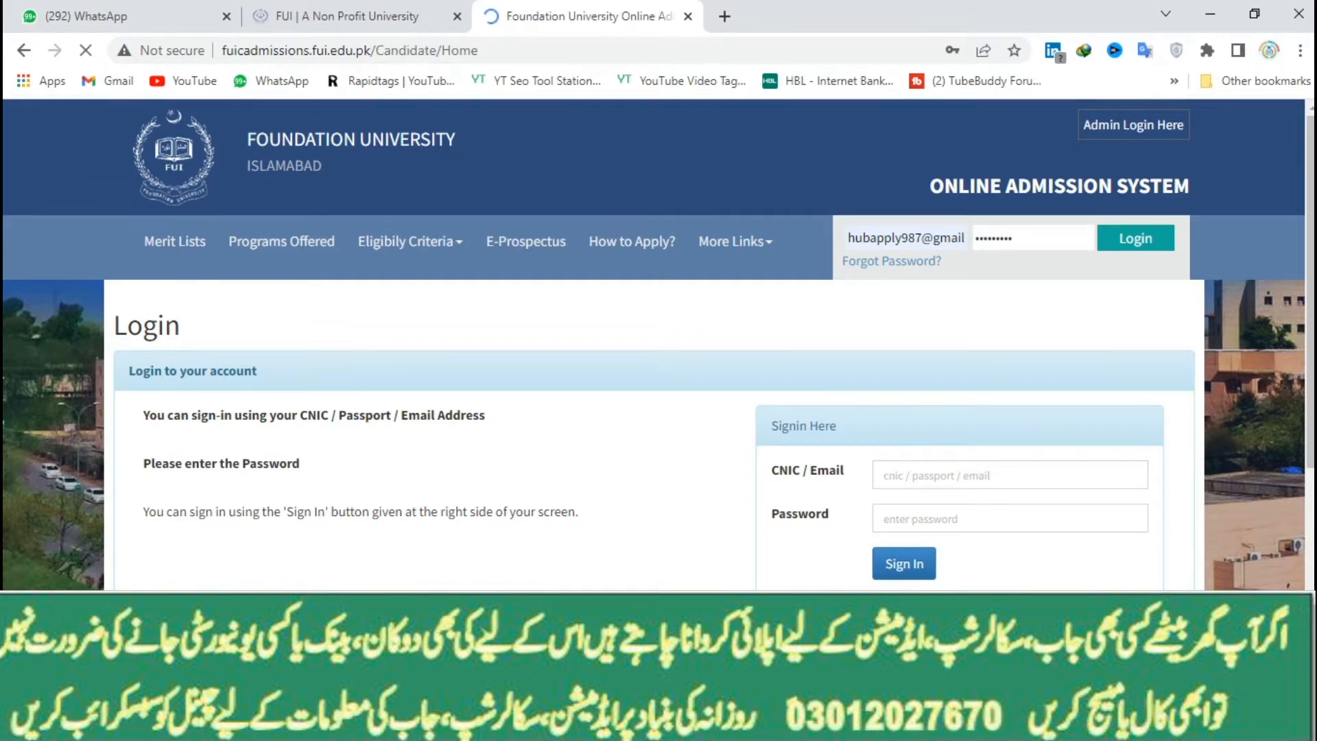
pyautogui.scroll(-1, 651, 344)
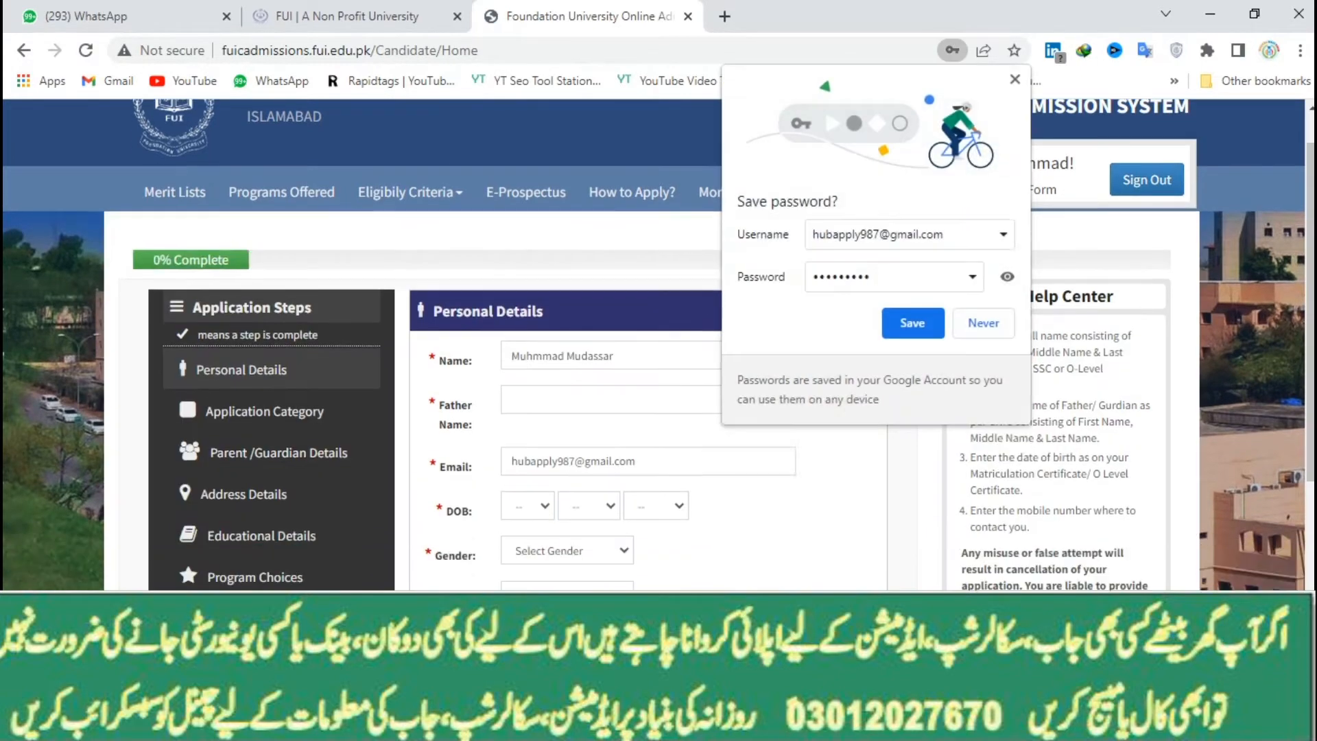
pyautogui.click(913, 323)
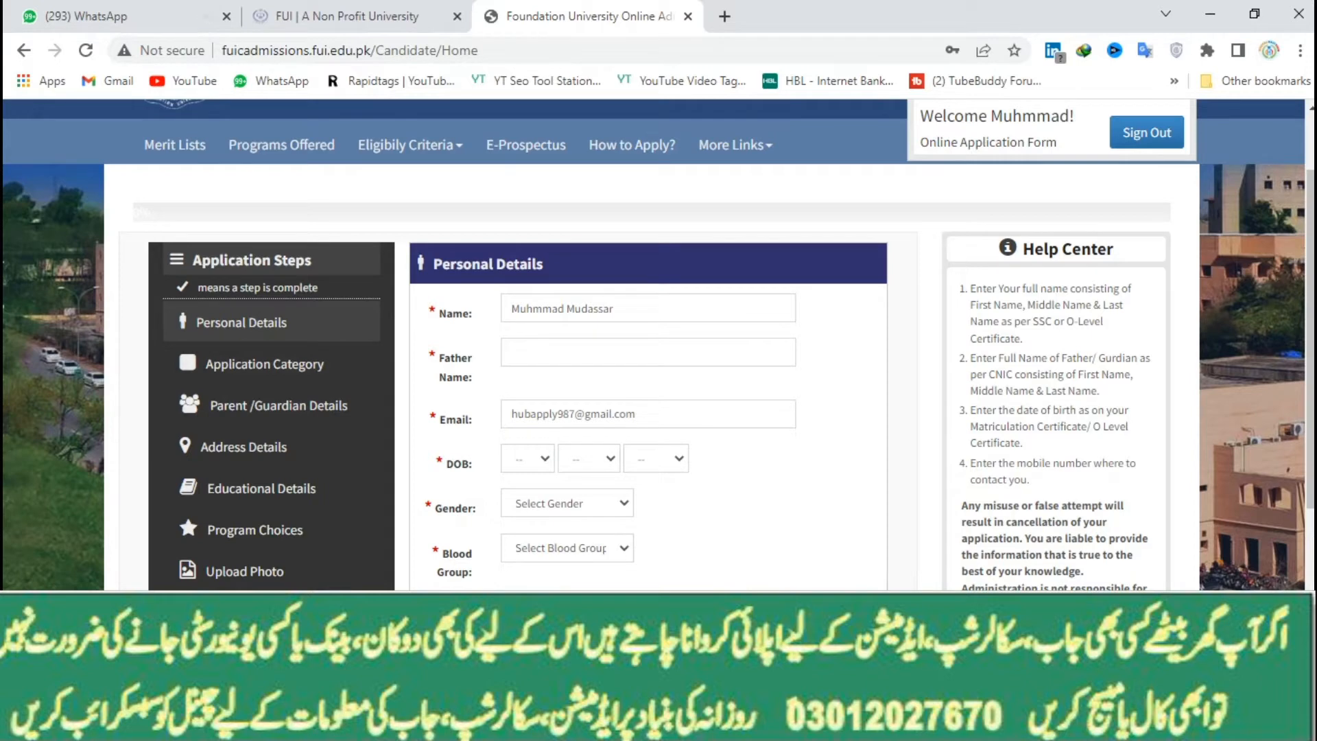
# Enter the father's name and set the date of birth to 14 Feb 2000
pyautogui.click(583, 352)
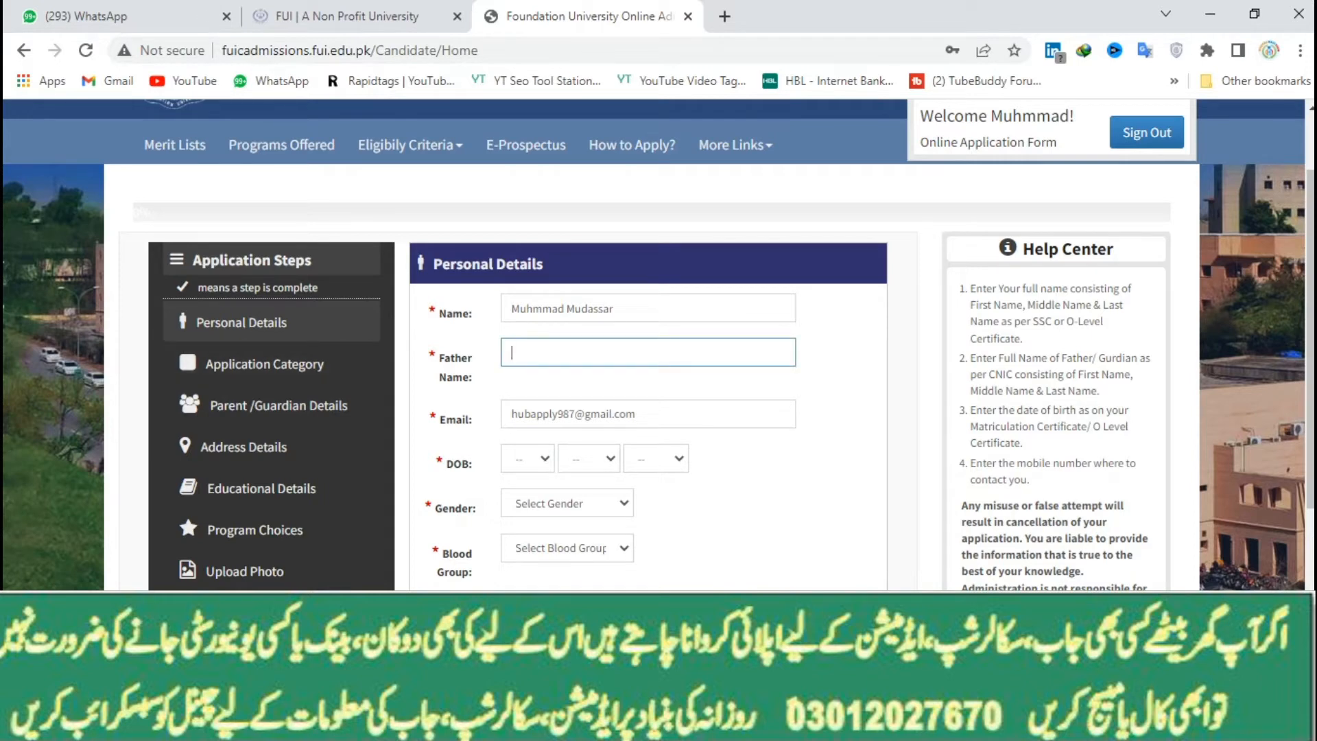
pyautogui.click(526, 458)
pyautogui.click(519, 358)
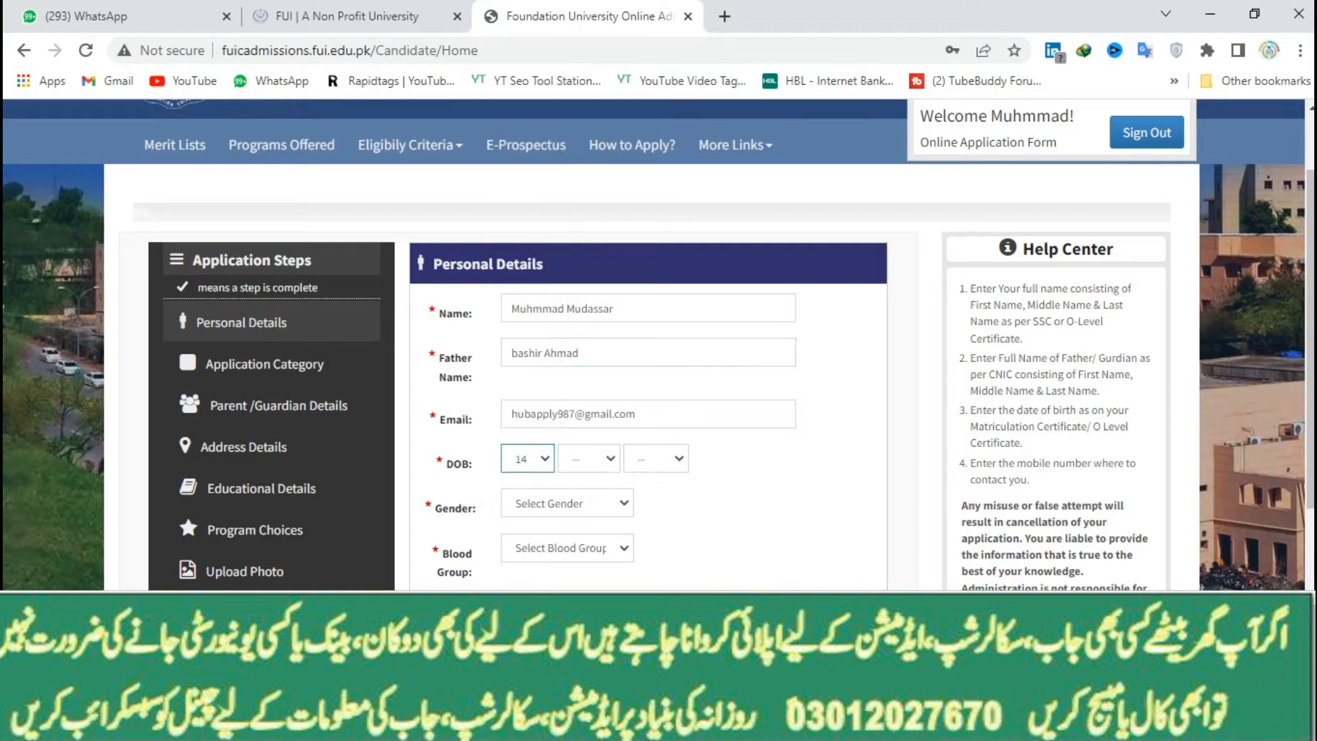
pyautogui.click(588, 458)
pyautogui.click(583, 510)
pyautogui.click(655, 458)
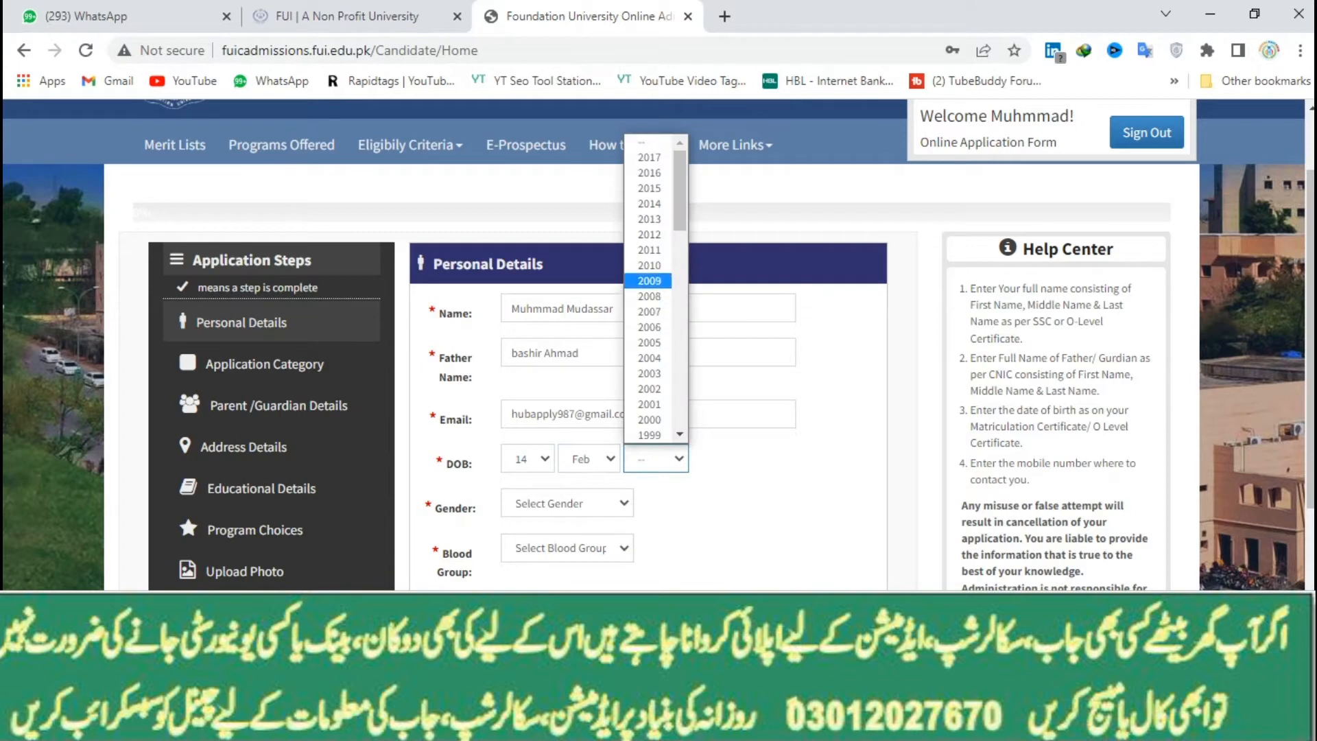
pyautogui.click(649, 419)
# Set gender to Male, blood group to AB+, and religion to Islam
pyautogui.click(567, 503)
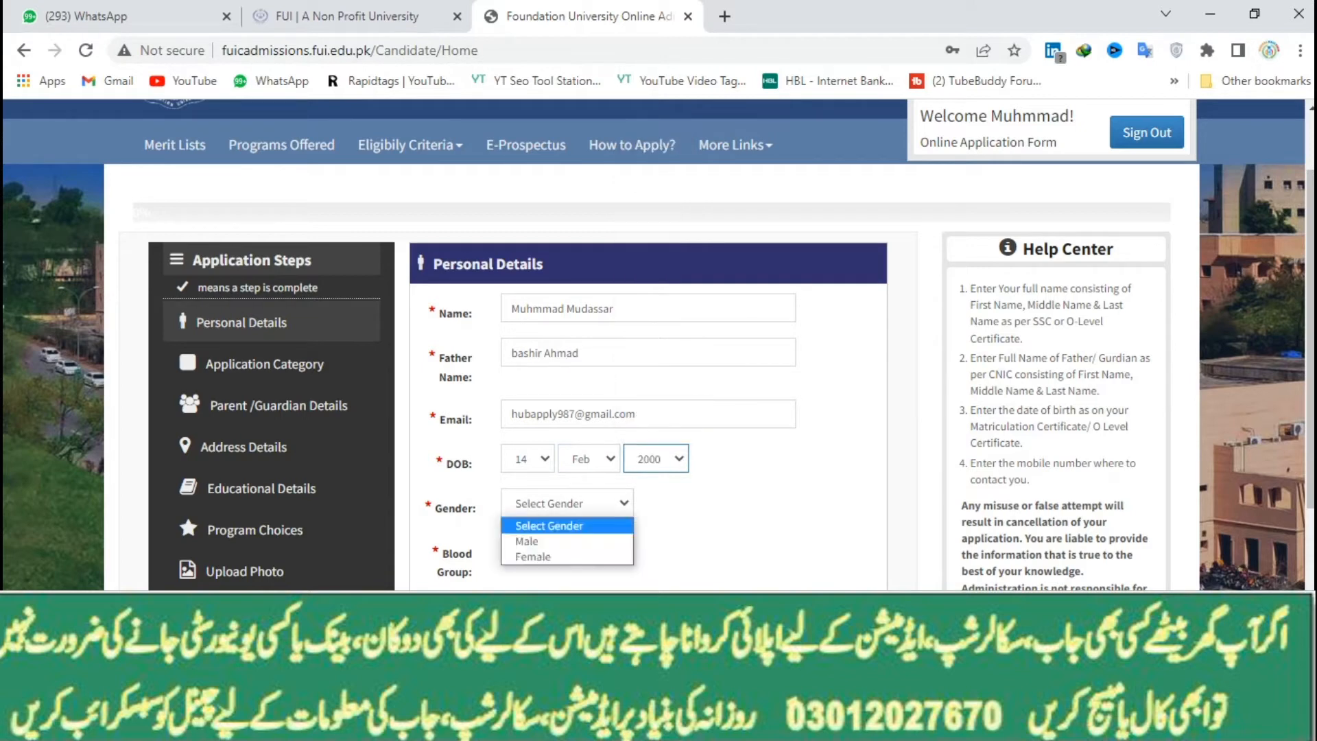
pyautogui.click(527, 541)
pyautogui.click(566, 546)
pyautogui.click(542, 525)
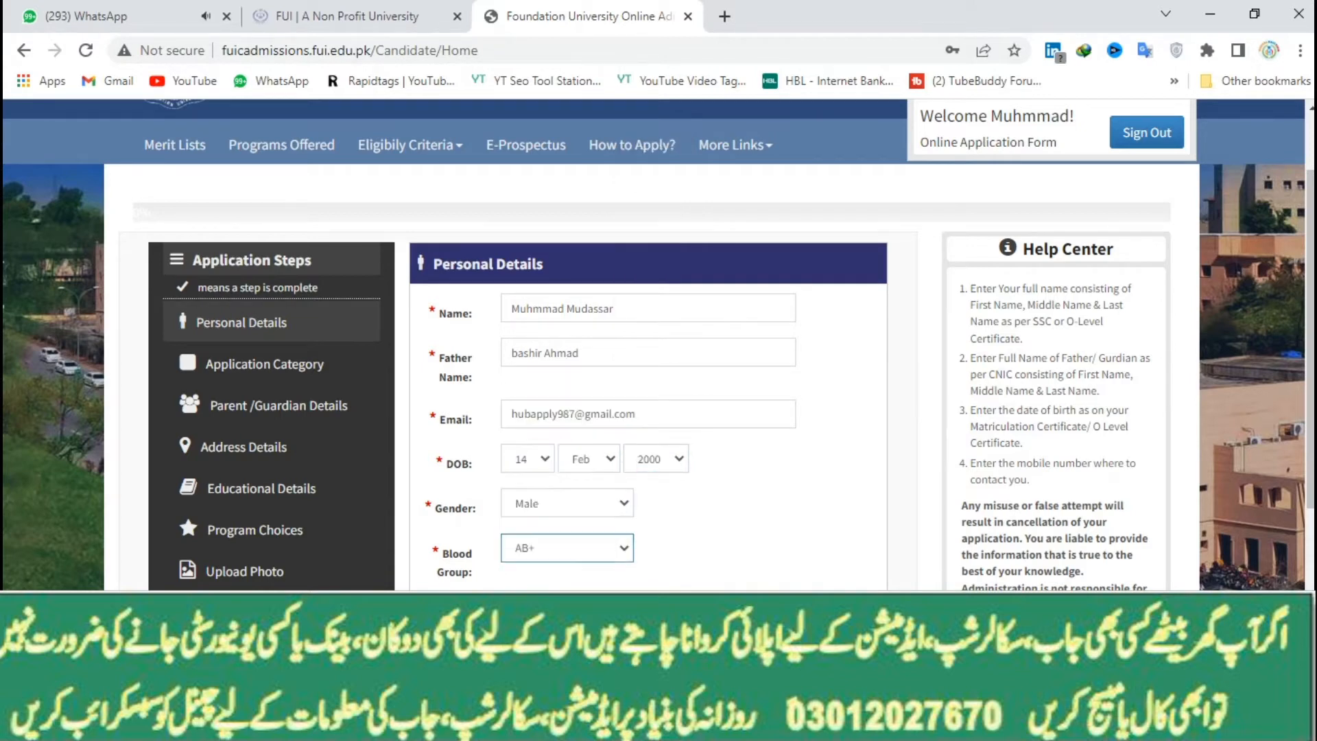
pyautogui.scroll(-4, 566, 343)
pyautogui.click(567, 320)
pyautogui.click(529, 358)
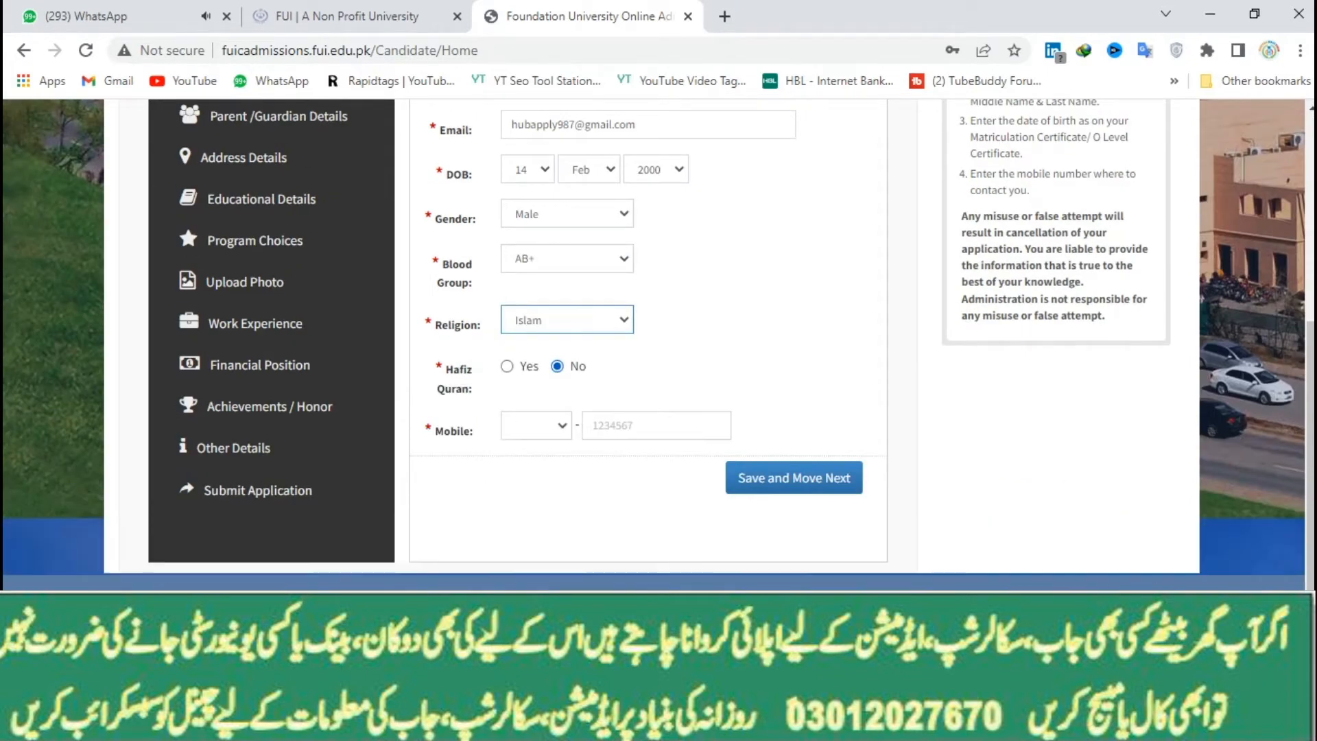
# Choose the mobile prefix, enter the mobile number, and save Personal Details
pyautogui.click(536, 425)
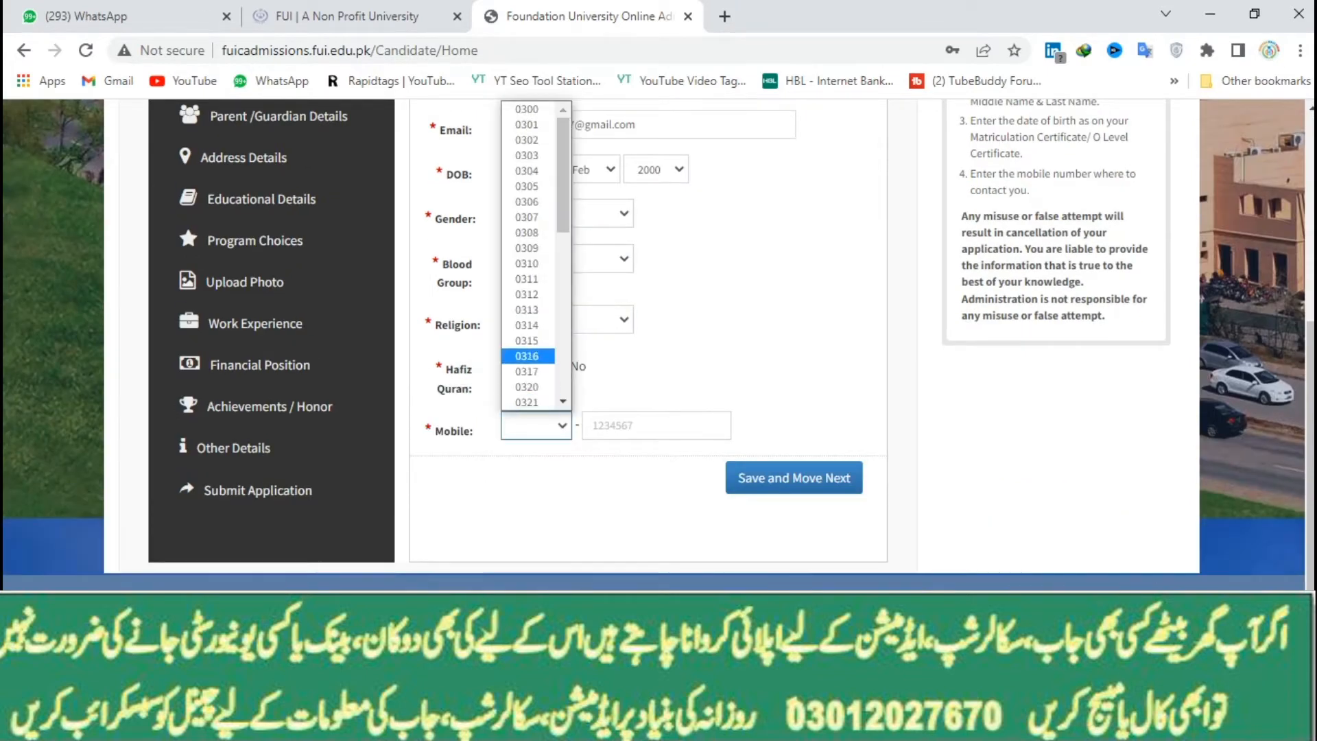
pyautogui.click(527, 124)
pyautogui.press('Tab')
pyautogui.press('Tab')
pyautogui.press('Return')
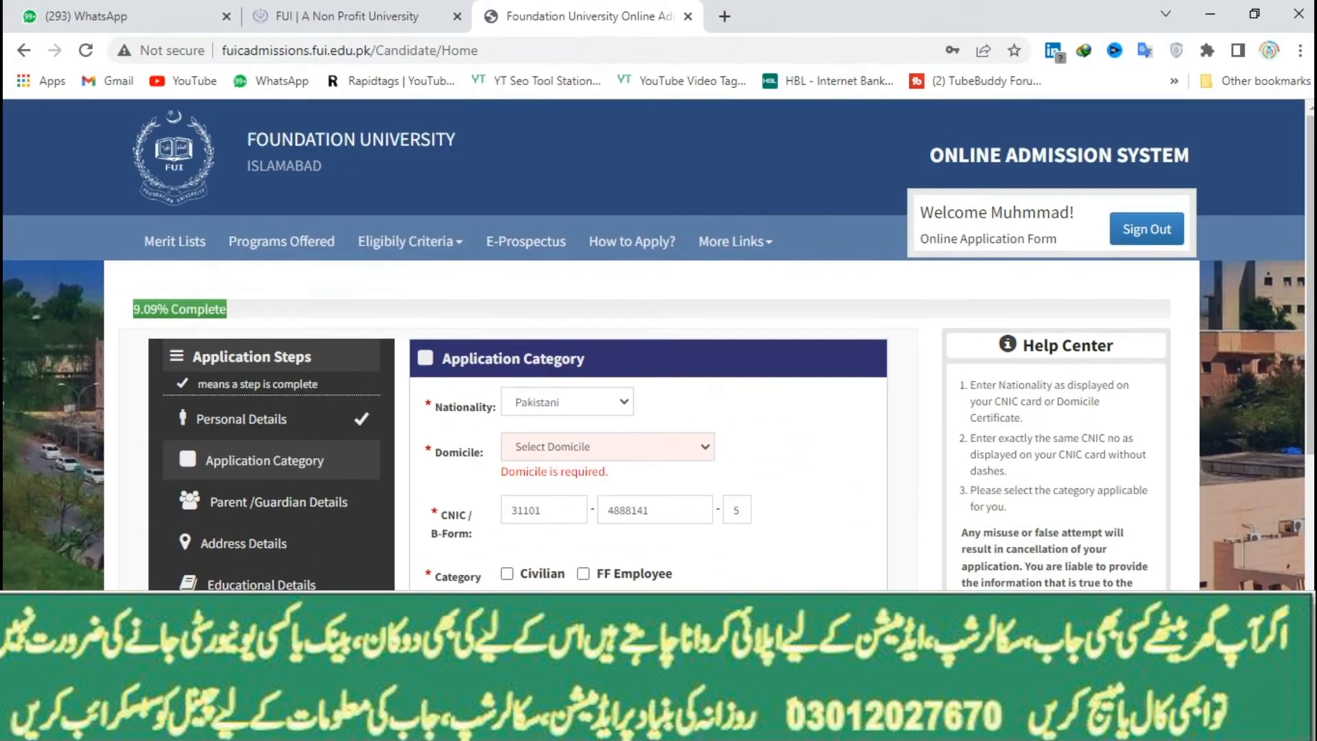
# Set the domicile to Punjab and the district to Bahawalnagar
pyautogui.click(607, 446)
pyautogui.click(608, 576)
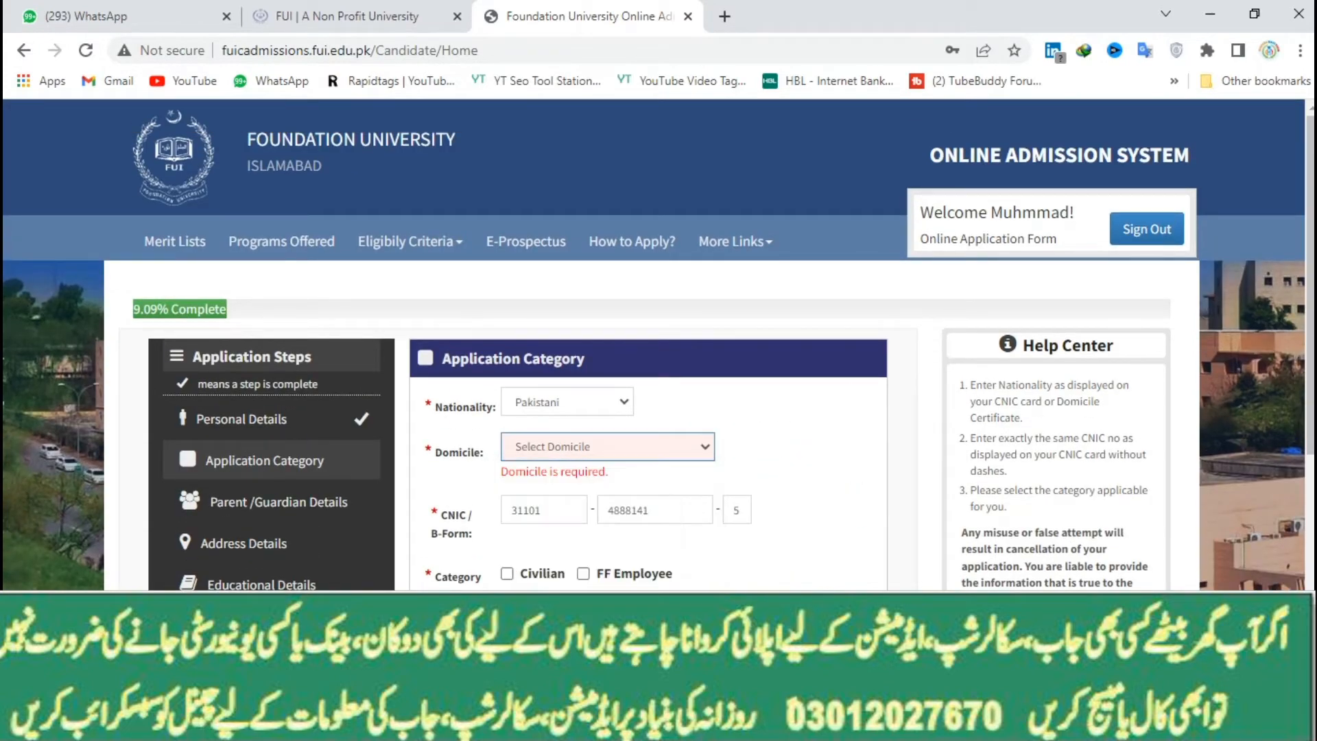
pyautogui.click(567, 491)
pyautogui.click(549, 206)
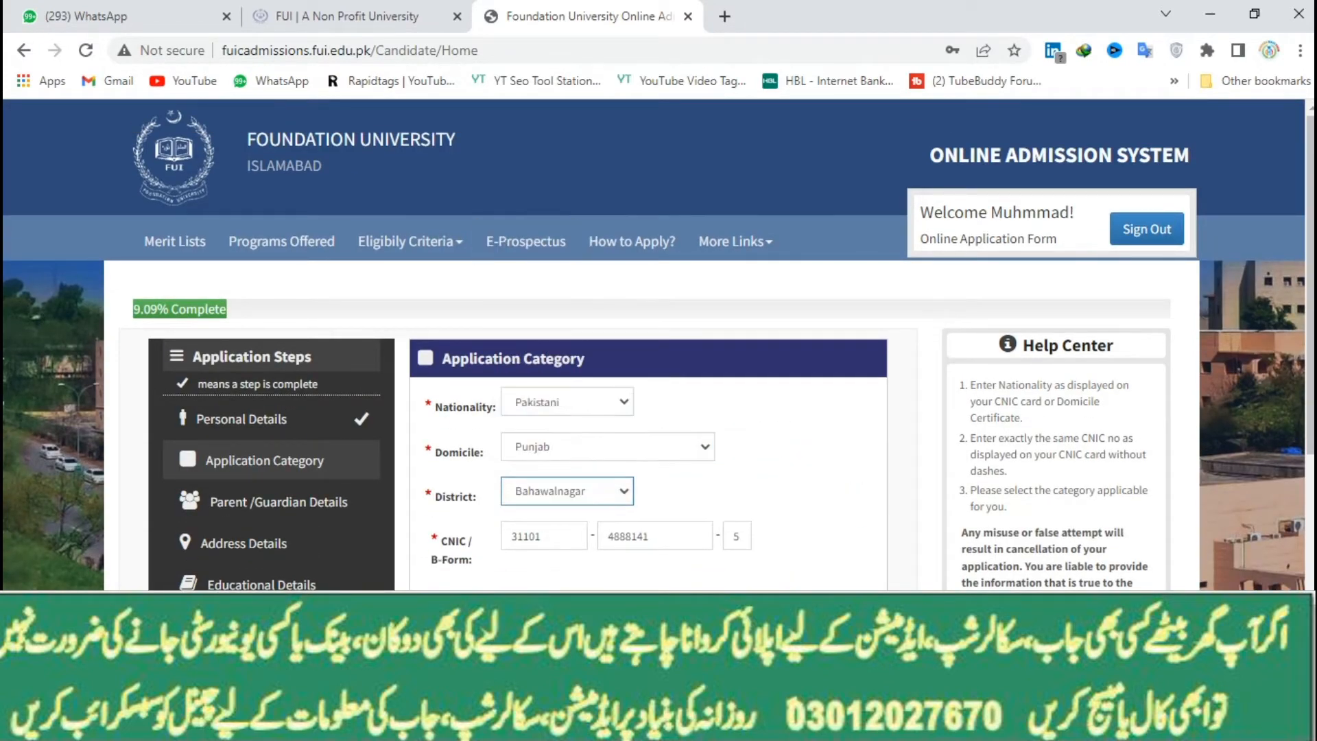
pyautogui.scroll(-2, 566, 412)
pyautogui.scroll(-1, 658, 343)
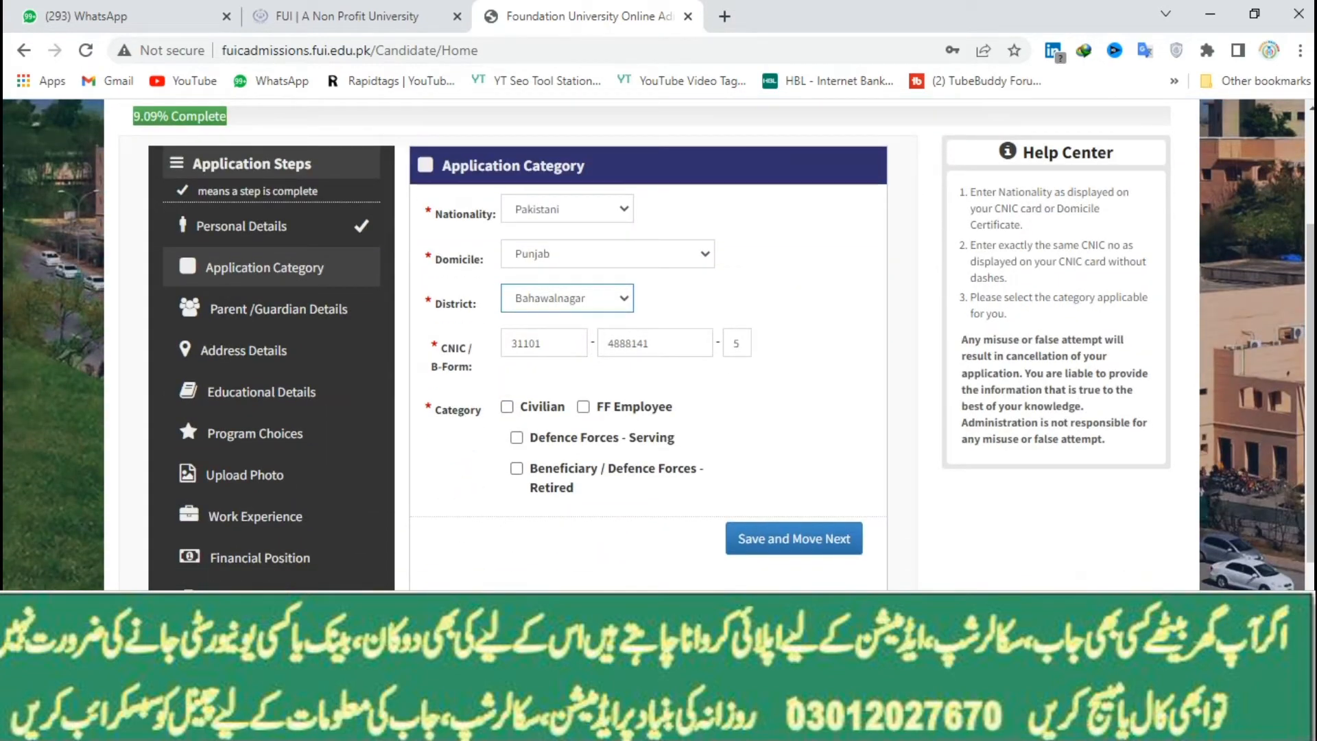
# Tick Civilian as the applicant category and save the category step
pyautogui.click(793, 538)
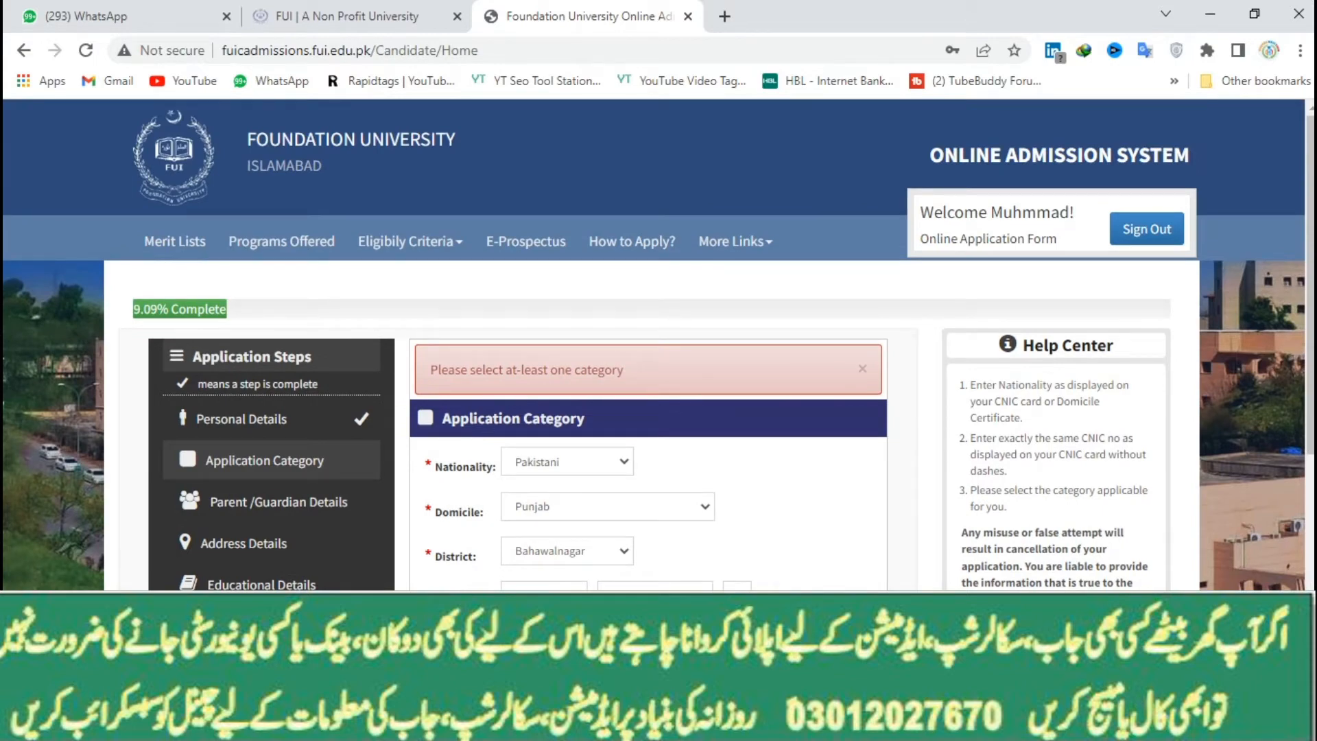
pyautogui.scroll(-4, 658, 343)
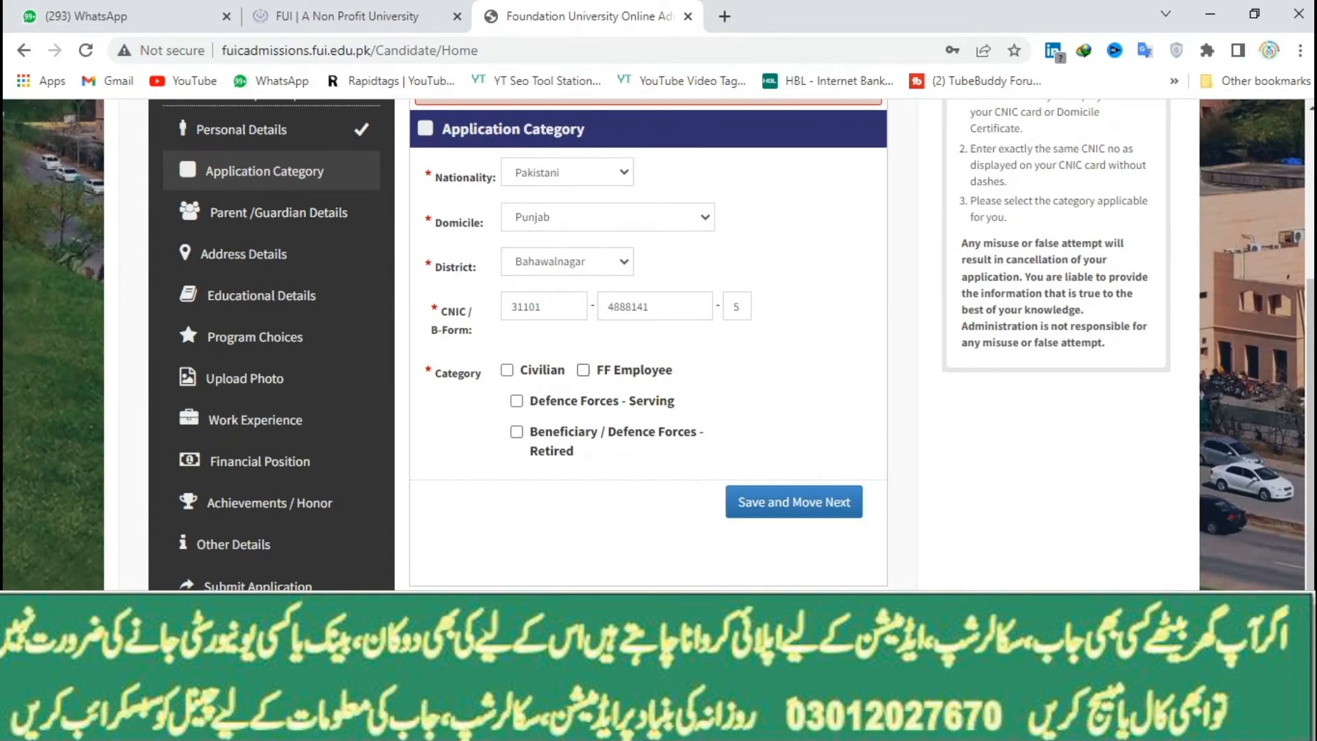
pyautogui.click(507, 370)
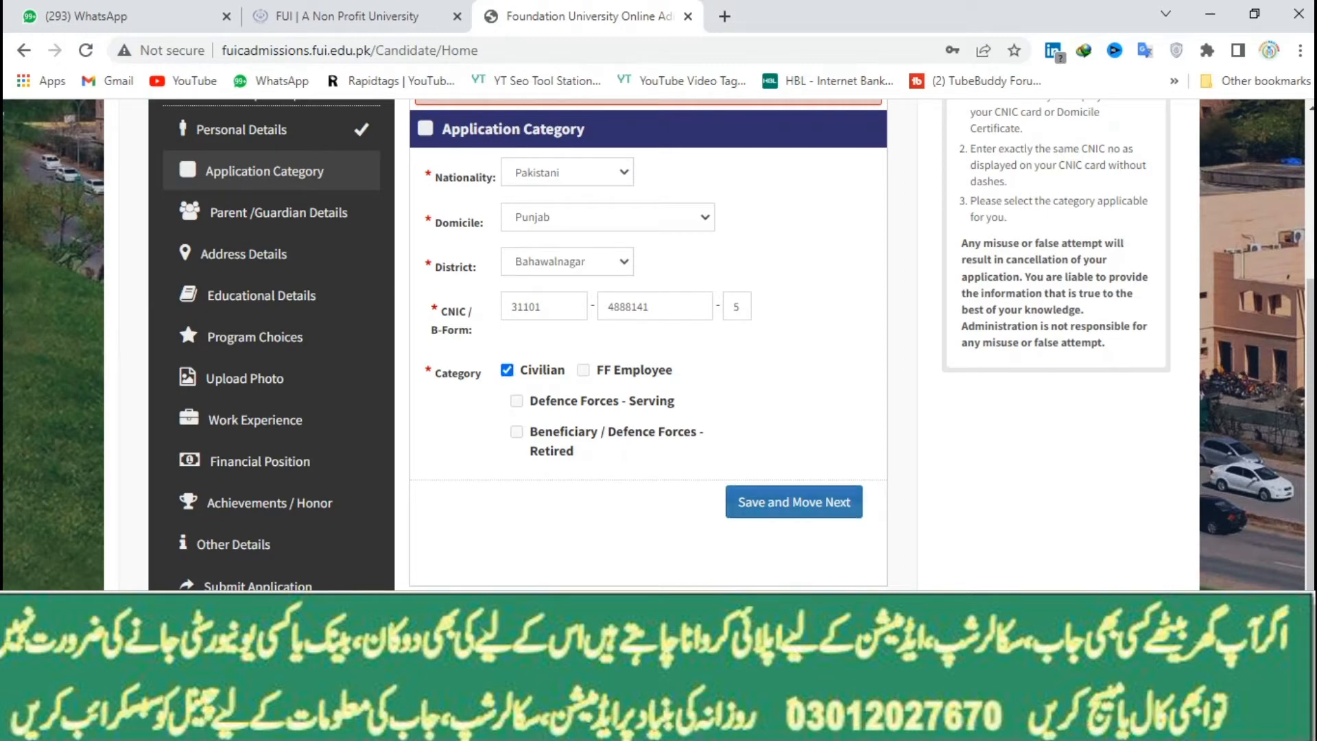
pyautogui.click(794, 501)
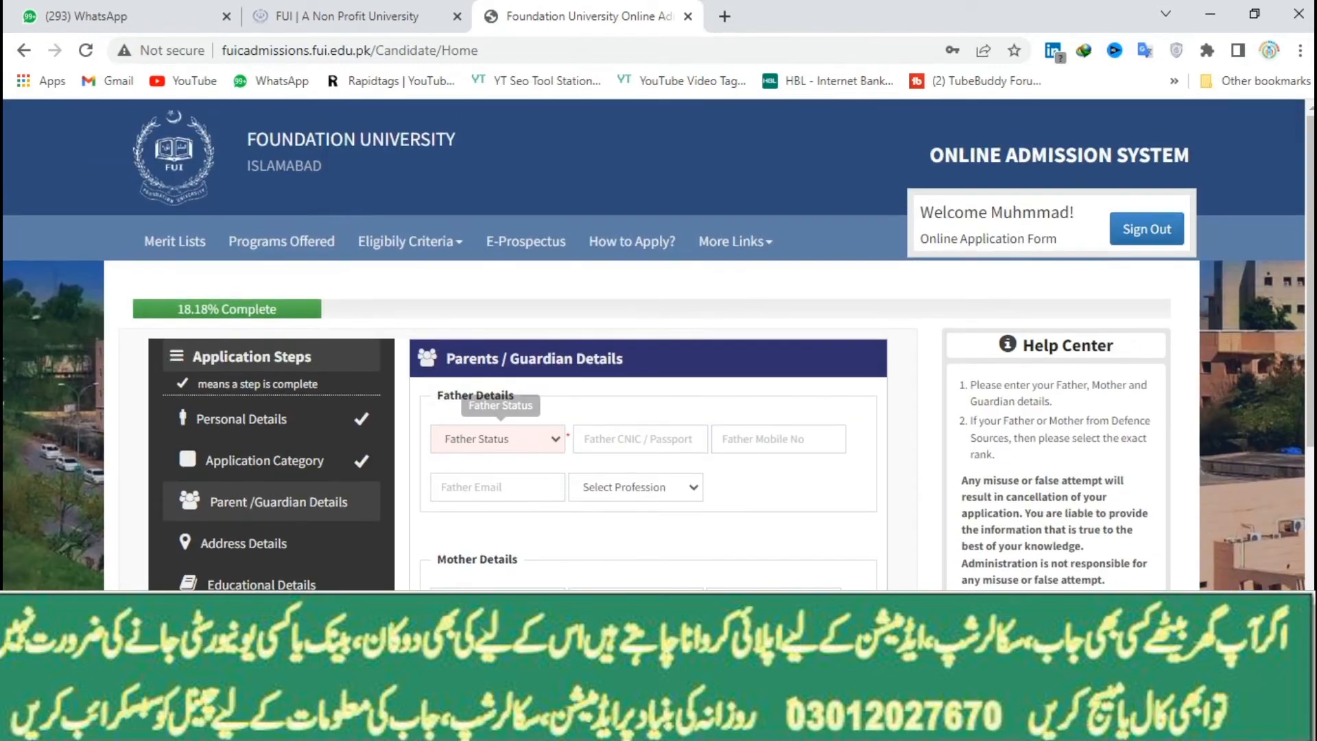
# Set the father as Alive with his CNIC, saved mobile and e-mail, and profession Other
pyautogui.click(497, 439)
pyautogui.click(480, 477)
pyautogui.click(635, 439)
pyautogui.write('33333333333333333333')
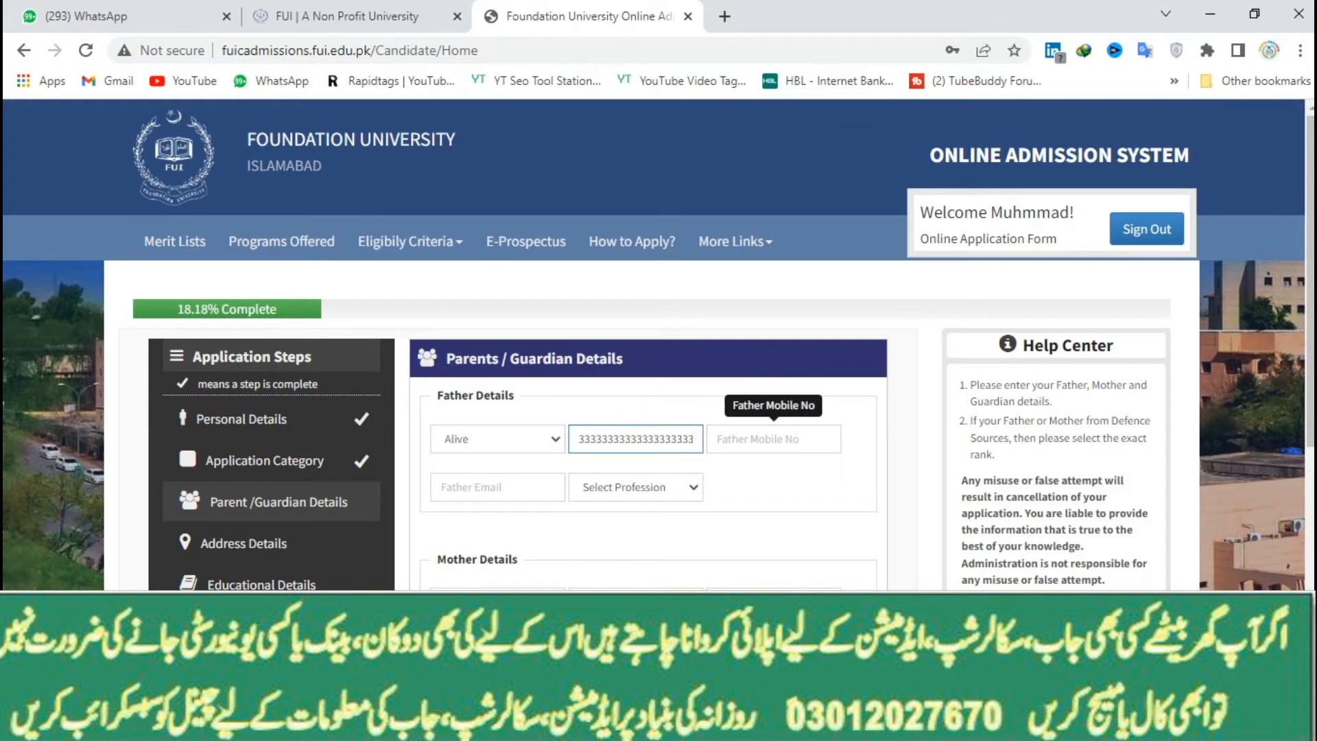
pyautogui.hotkey('ctrl', 'a')
pyautogui.press('BackSpace')
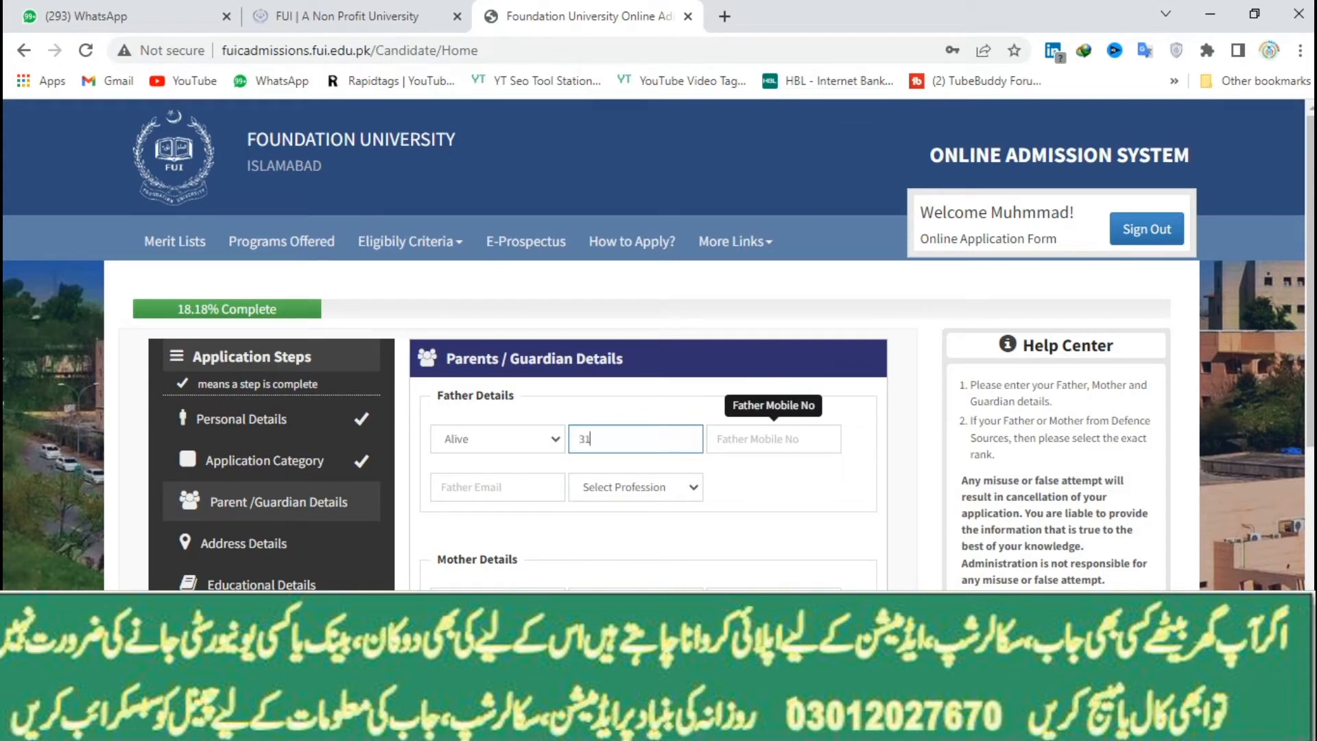
pyautogui.click(773, 439)
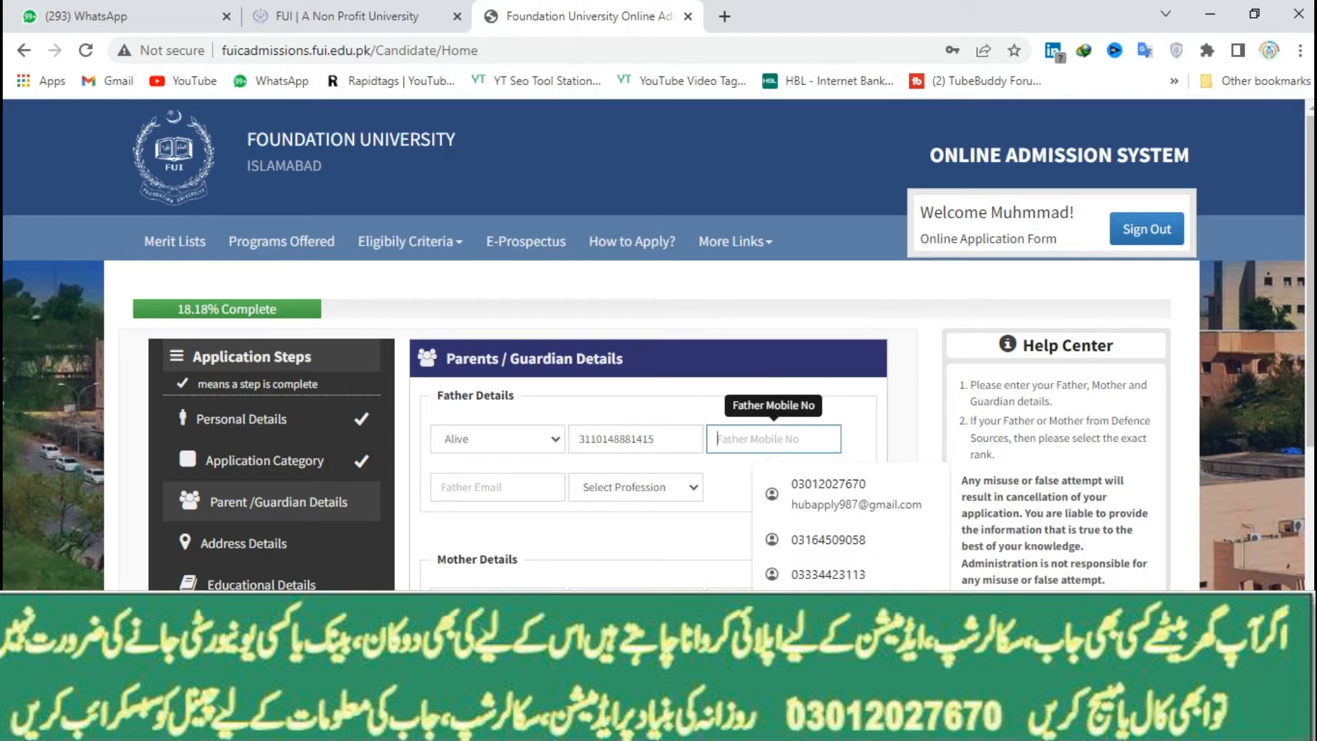
pyautogui.click(823, 493)
pyautogui.click(635, 487)
pyautogui.press('Down')
pyautogui.press('Down')
pyautogui.press('Down')
pyautogui.press('Down')
pyautogui.press('Down')
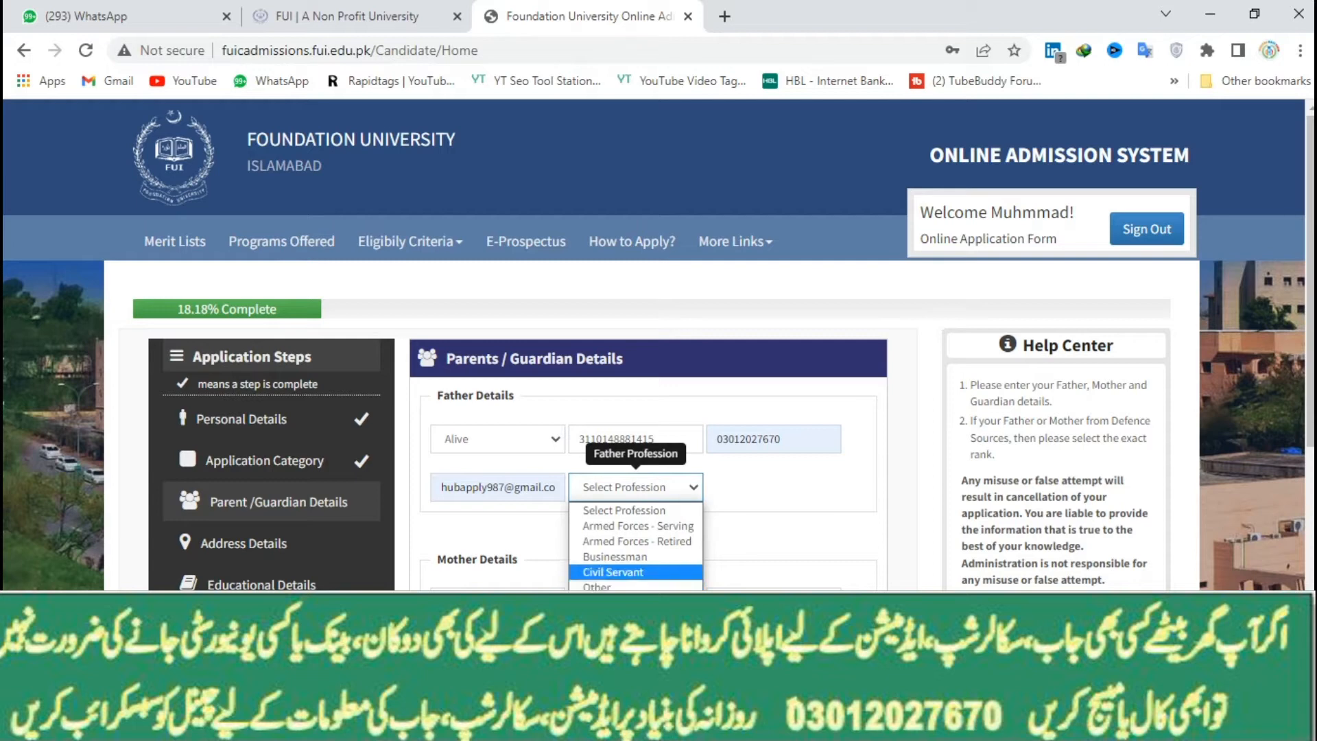
pyautogui.click(598, 587)
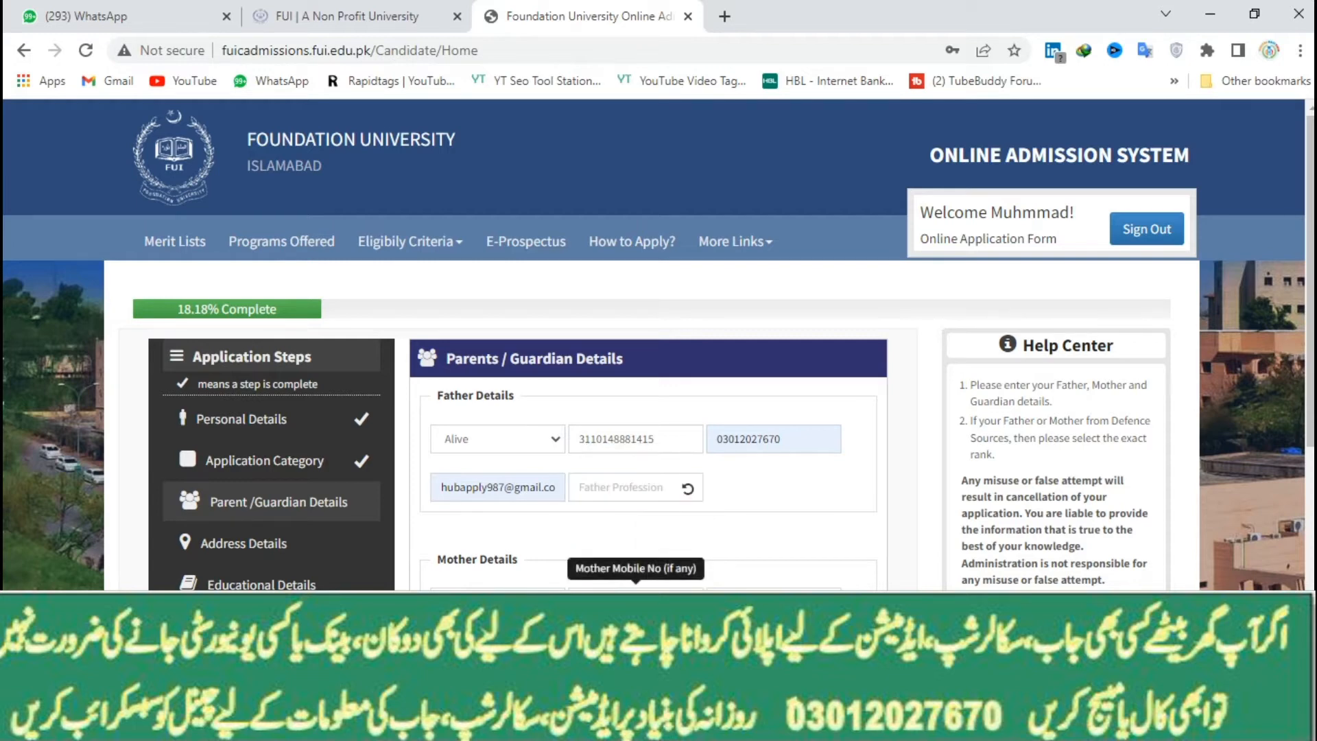
pyautogui.scroll(-2, 508, 596)
# Enter the mother's CNIC and saved mobile number, with profession House Wife
pyautogui.click(507, 410)
pyautogui.scroll(1, 637, 439)
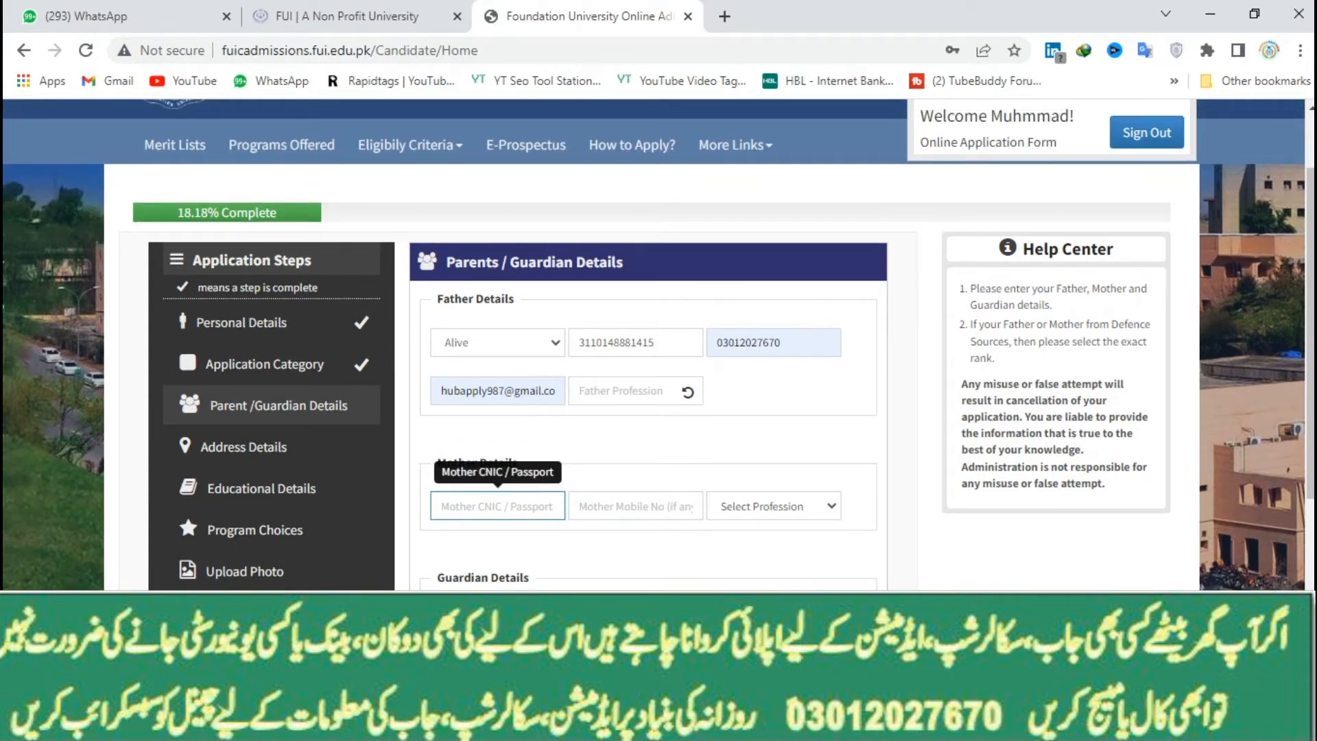
pyautogui.press('Tab')
pyautogui.press('Down')
pyautogui.press('Down')
pyautogui.press('Down')
pyautogui.press('Down')
pyautogui.press('Up')
pyautogui.press('Up')
pyautogui.press('Return')
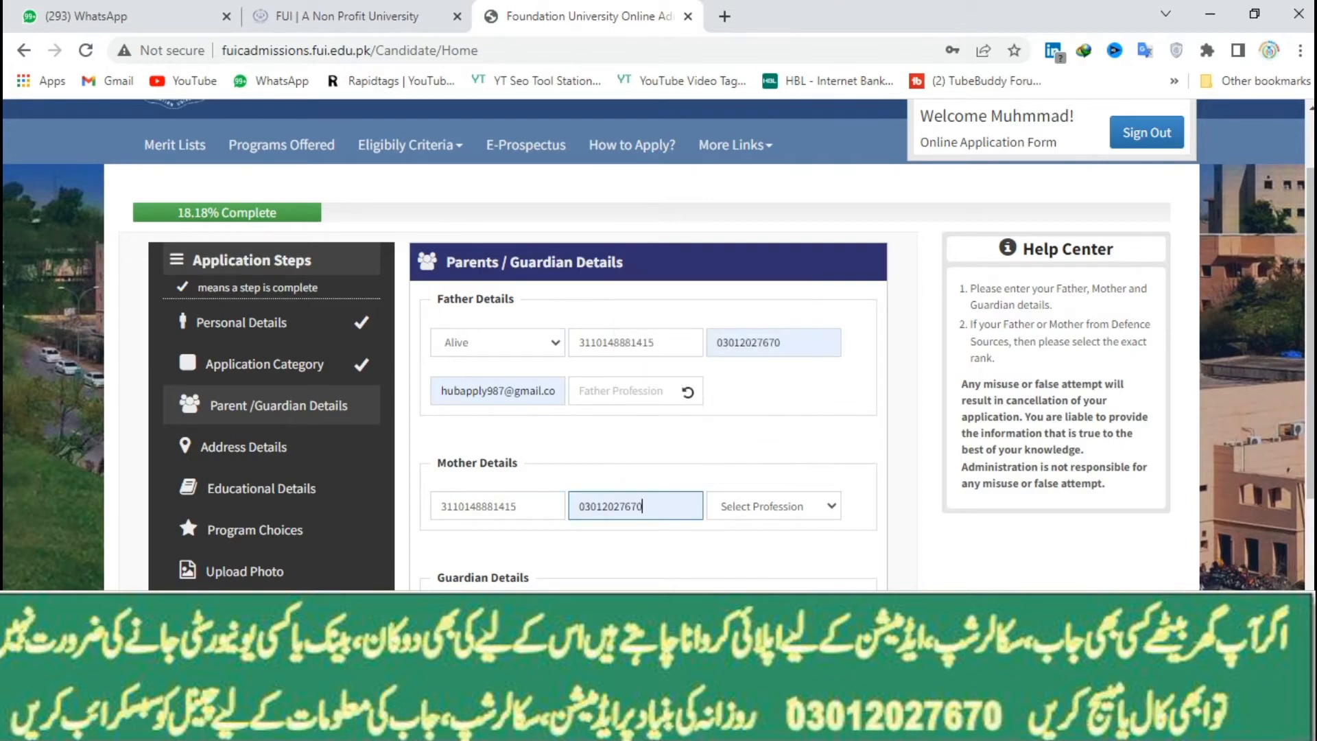
pyautogui.click(773, 506)
pyautogui.click(755, 542)
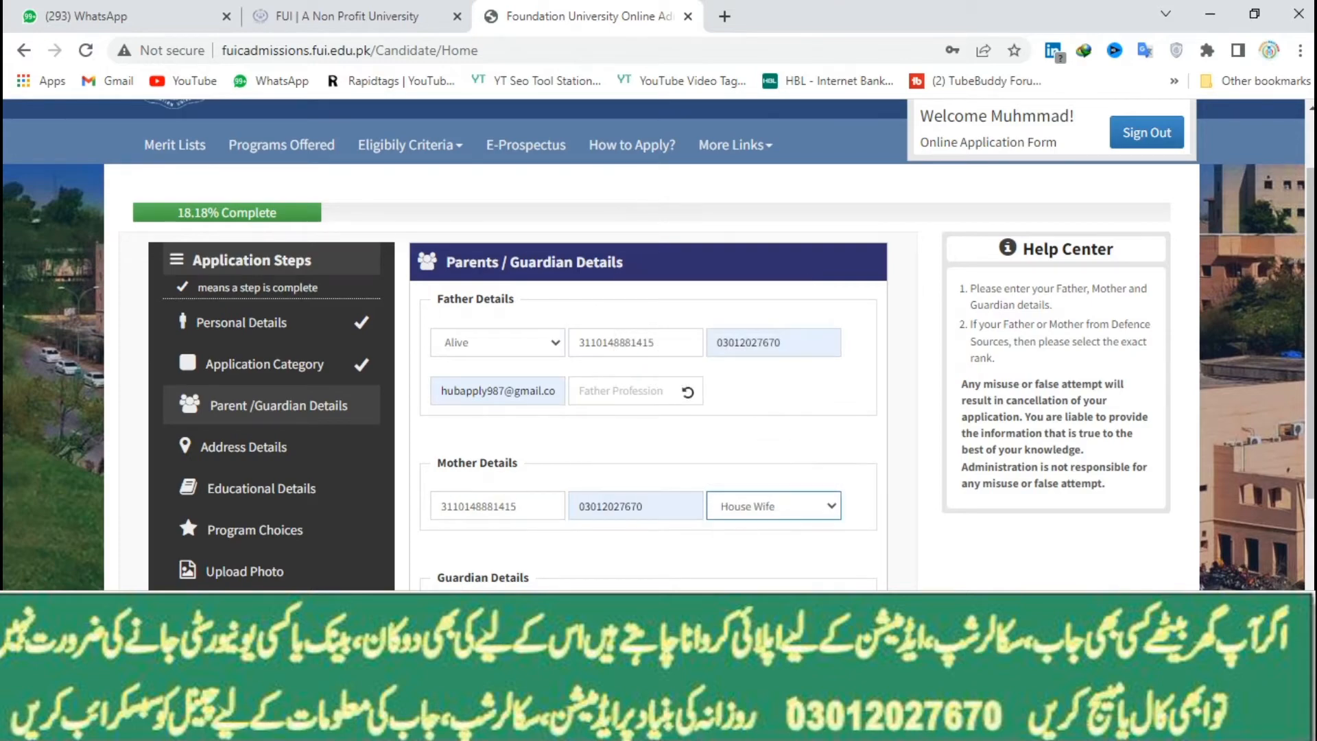
# Make guardian same as father, enter 'worker' as father's profession, and save parent details
pyautogui.scroll(-2, 509, 549)
pyautogui.click(436, 431)
pyautogui.click(794, 526)
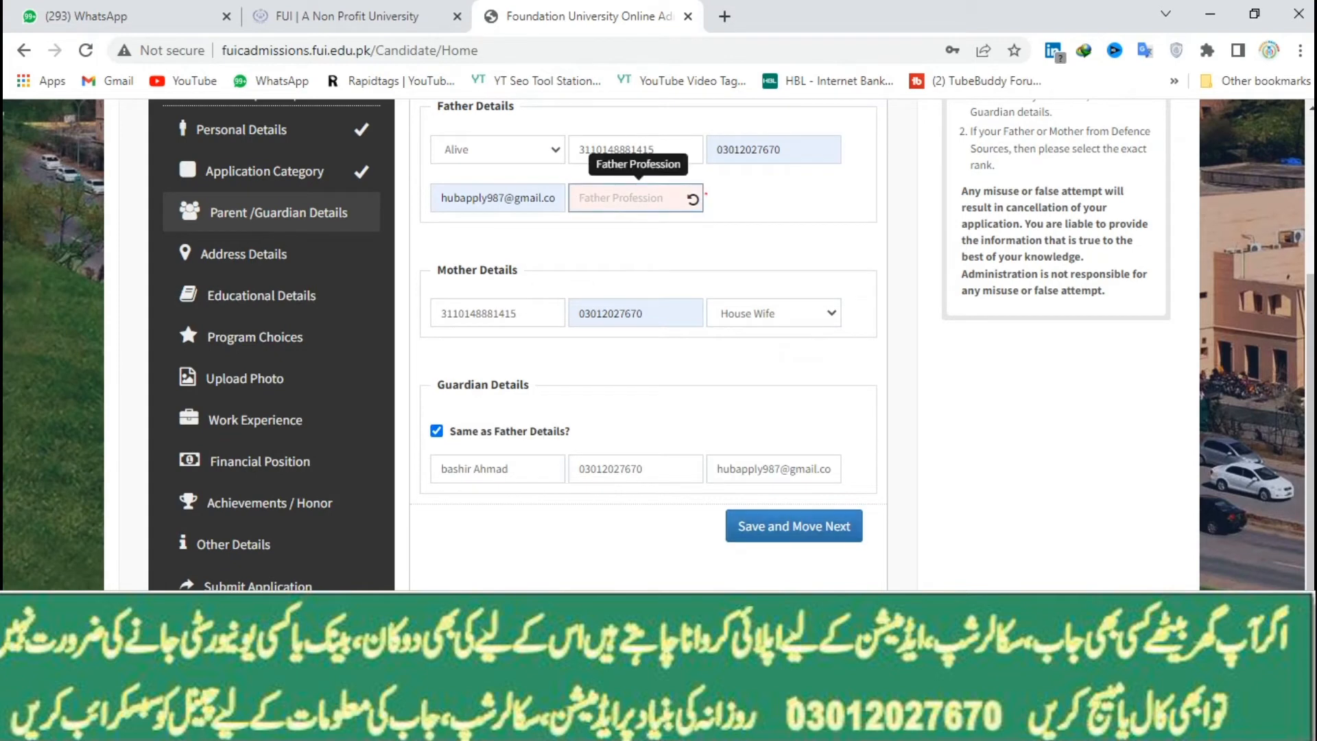
pyautogui.write('worker')
pyautogui.click(794, 526)
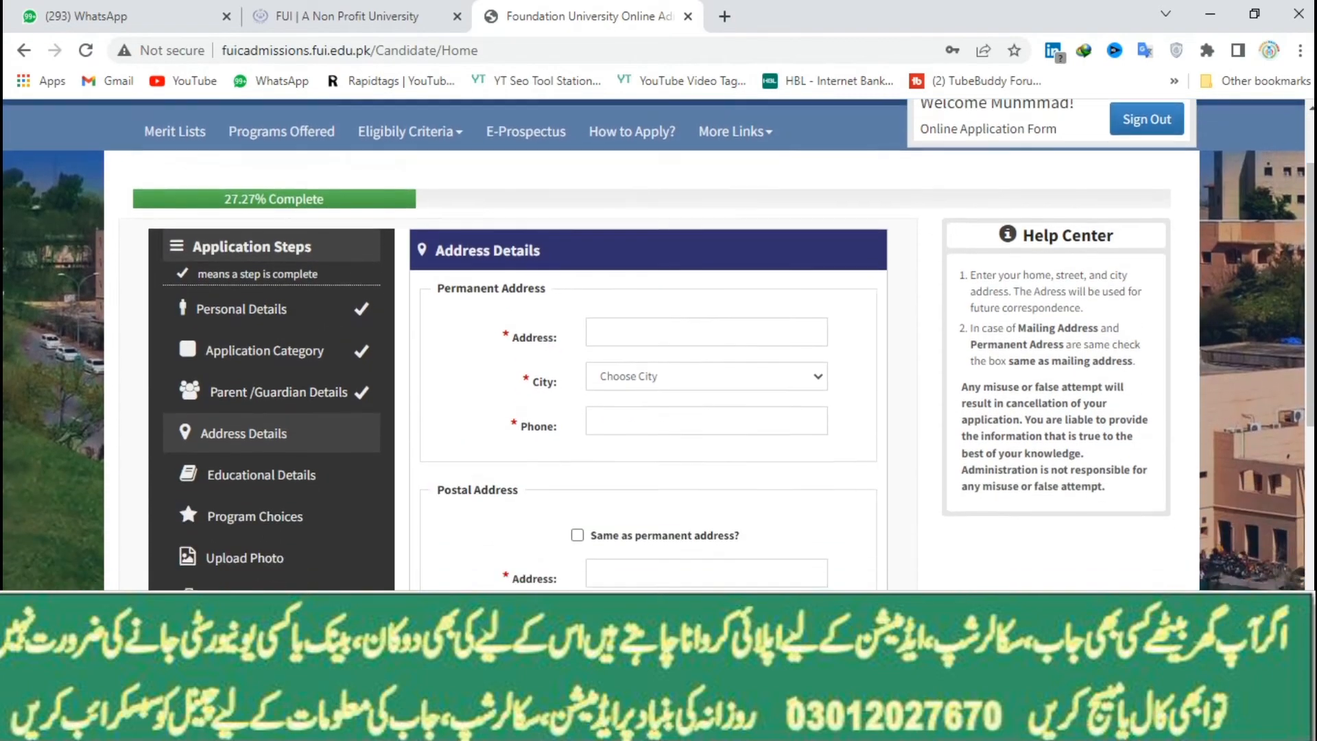
pyautogui.scroll(-1, 707, 343)
# Fill the saved permanent address with city Islamabad, match postal and father's addresses to it, and save
pyautogui.click(706, 249)
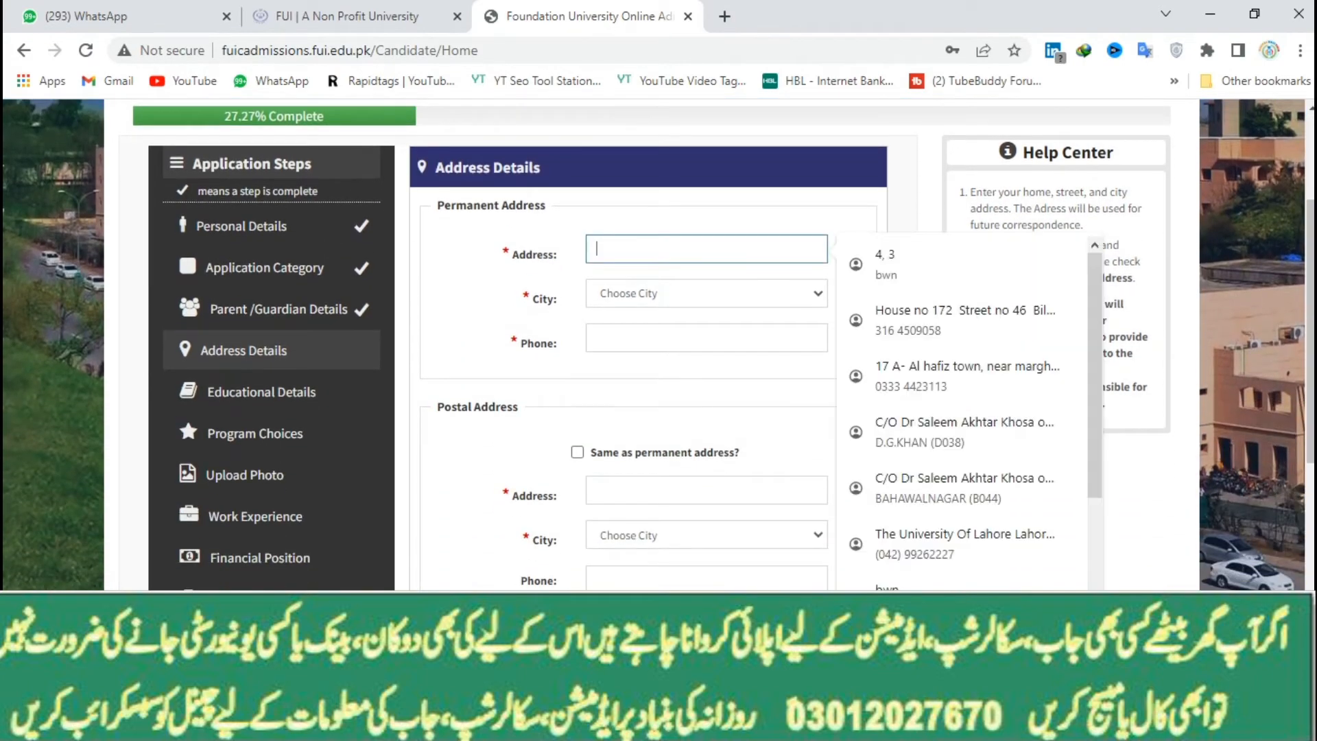
pyautogui.click(898, 263)
pyautogui.click(707, 293)
pyautogui.click(686, 331)
pyautogui.click(577, 452)
pyautogui.scroll(-4, 577, 452)
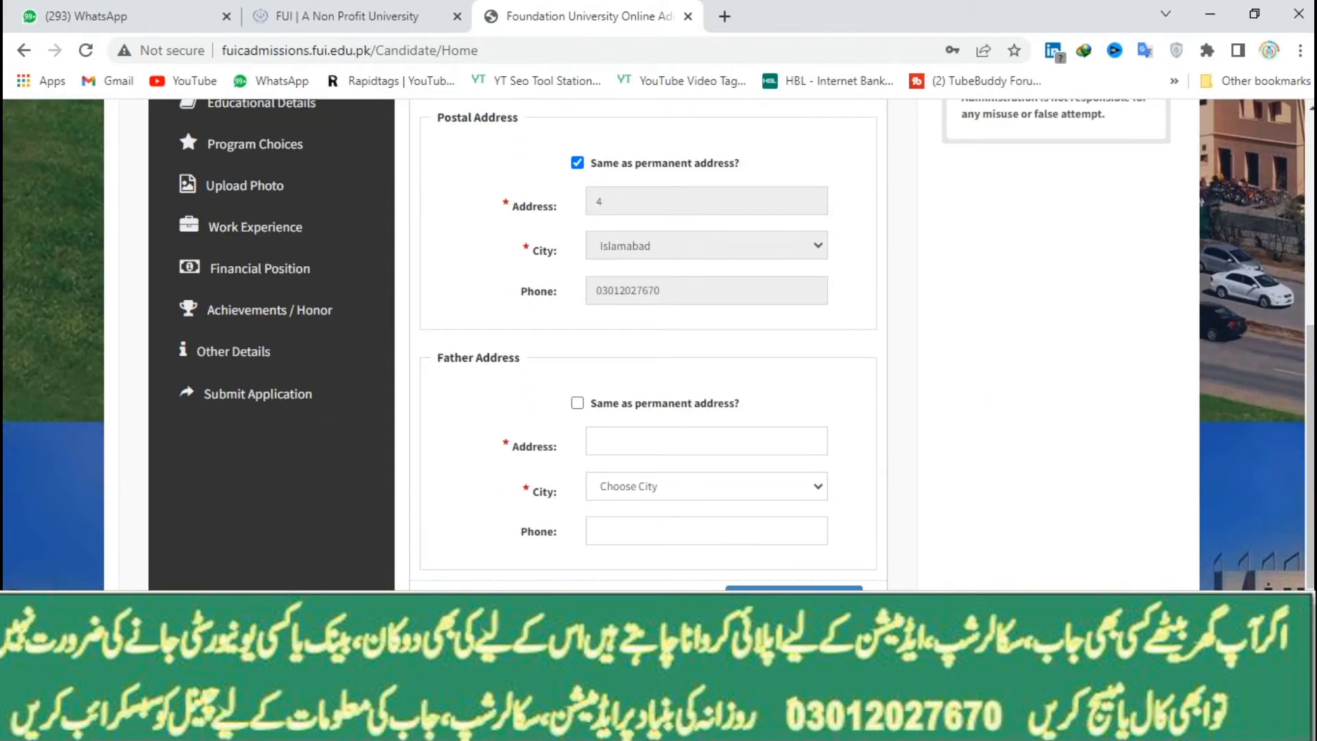
pyautogui.click(577, 403)
pyautogui.click(794, 588)
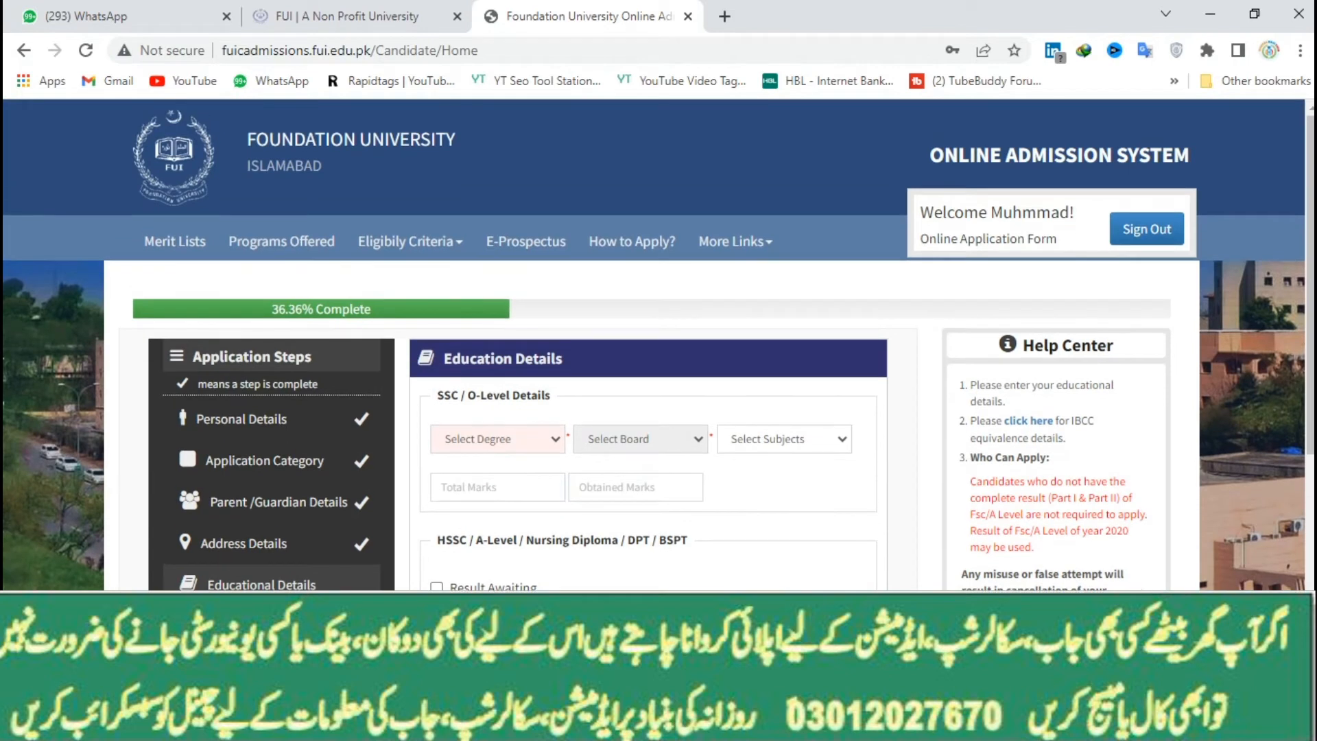
pyautogui.scroll(-1, 521, 343)
# Enter SSC as Metric, BISE Gujranwala, Science with Biology, 990 of 1100 marks
pyautogui.click(497, 342)
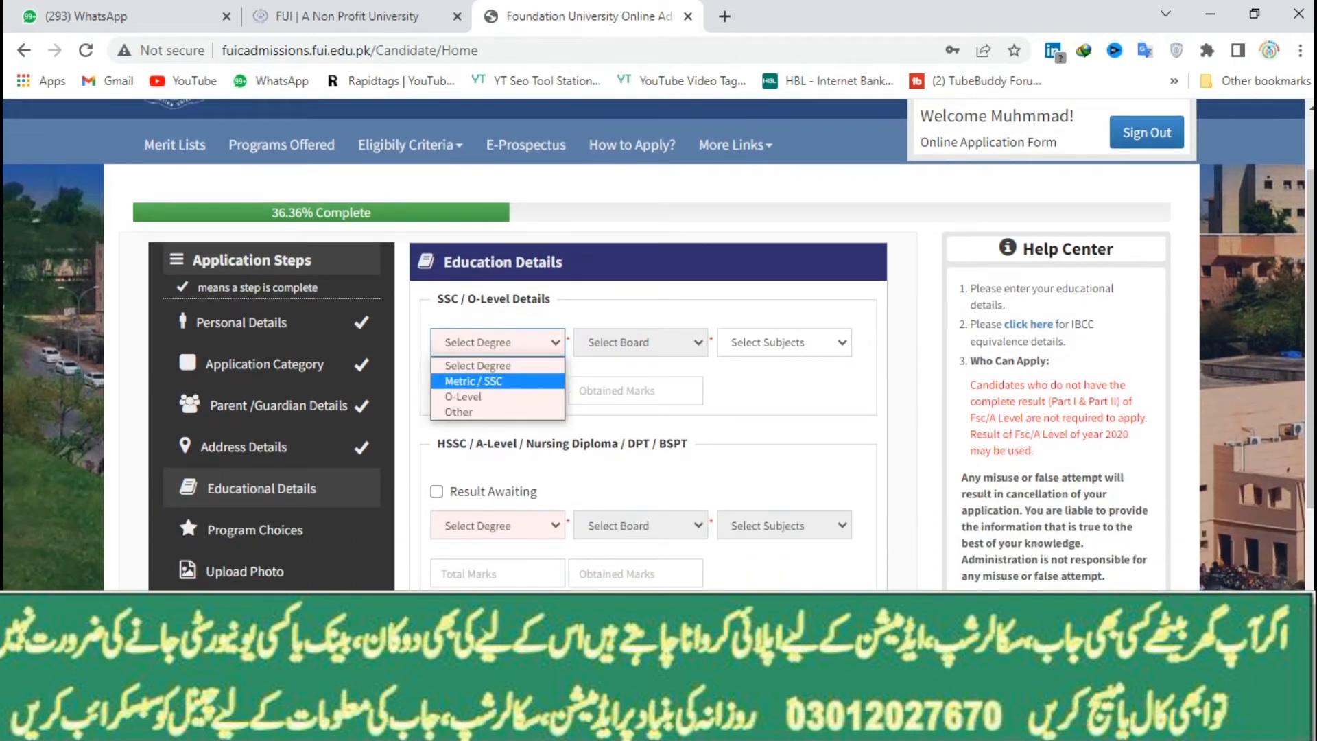
pyautogui.click(473, 381)
pyautogui.click(635, 342)
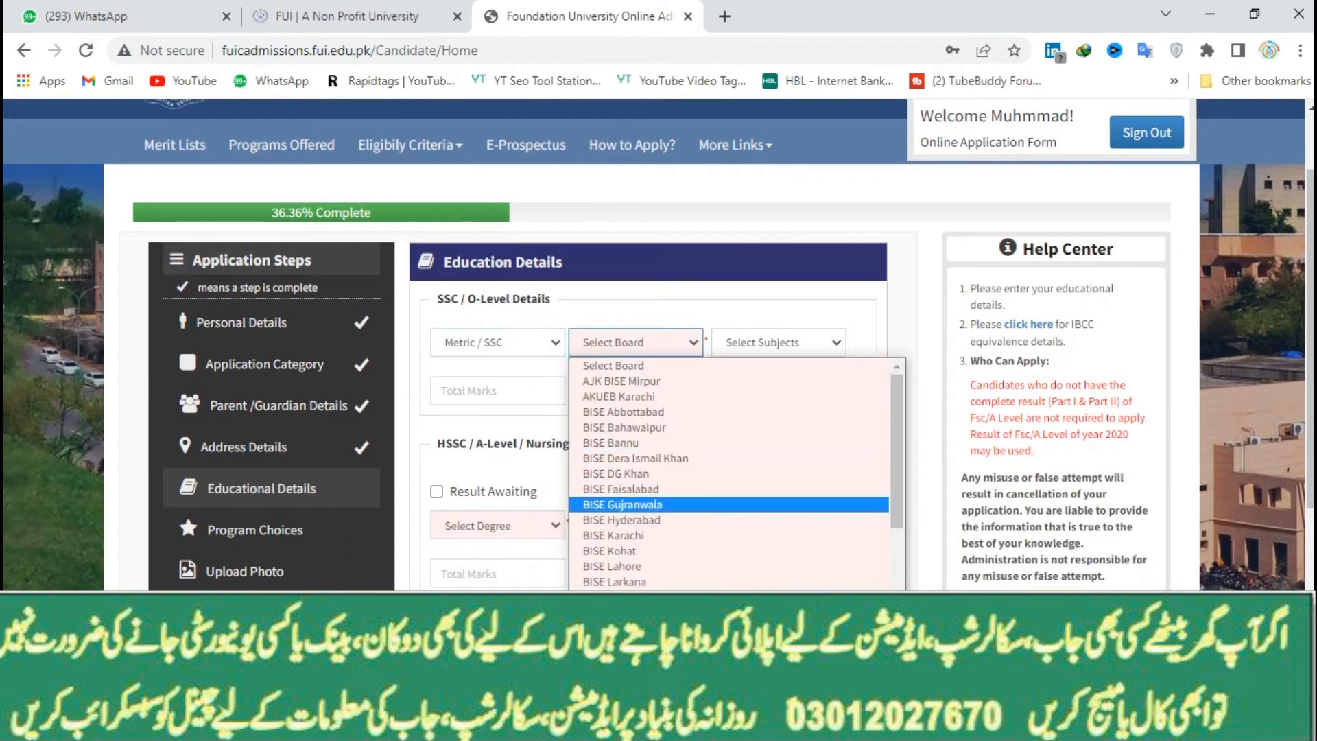
pyautogui.click(622, 505)
pyautogui.click(773, 342)
pyautogui.click(770, 379)
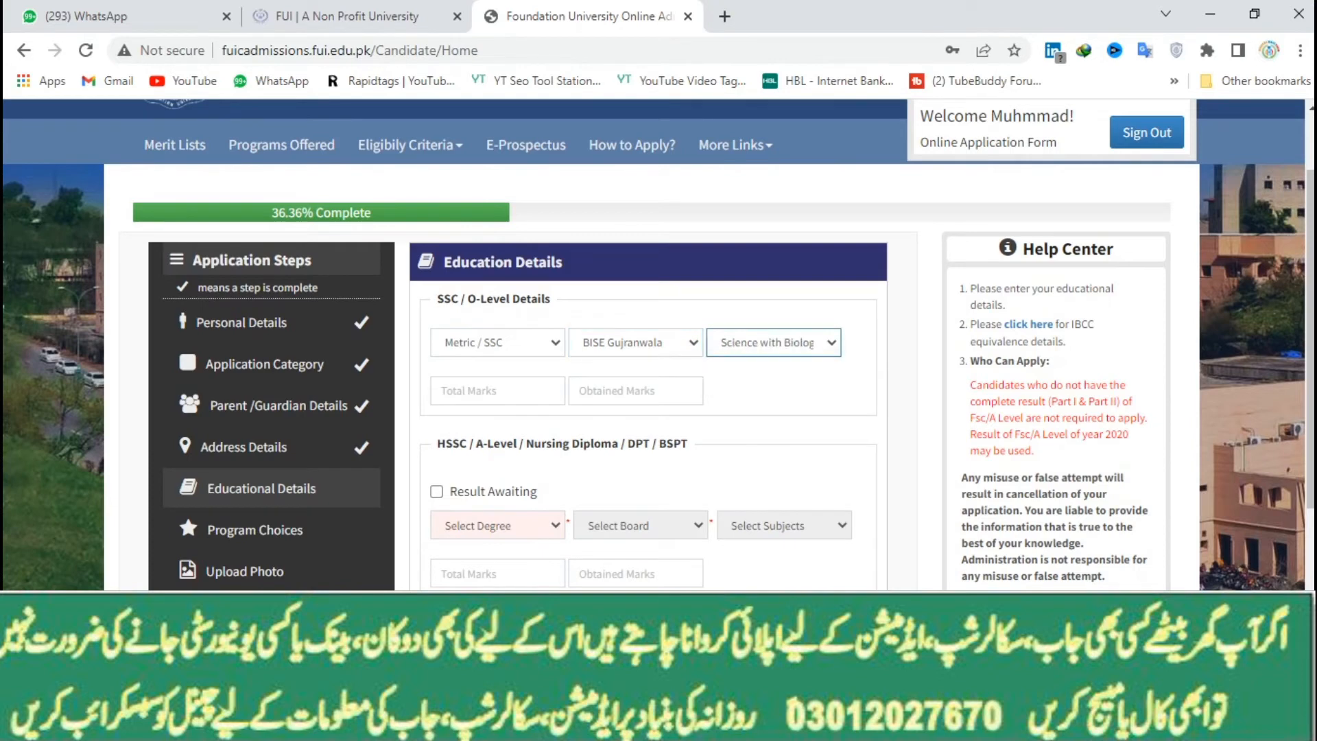
pyautogui.click(497, 391)
pyautogui.write('1100')
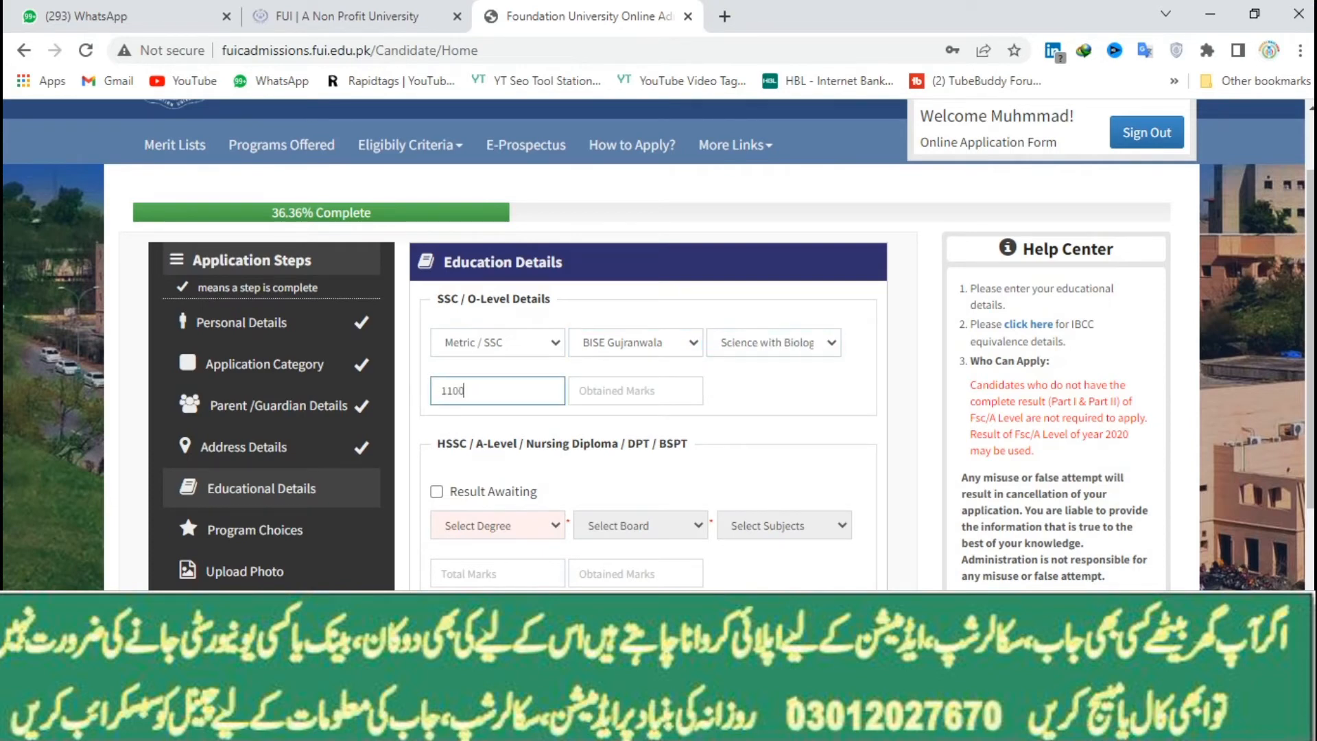
pyautogui.click(635, 390)
pyautogui.write('990')
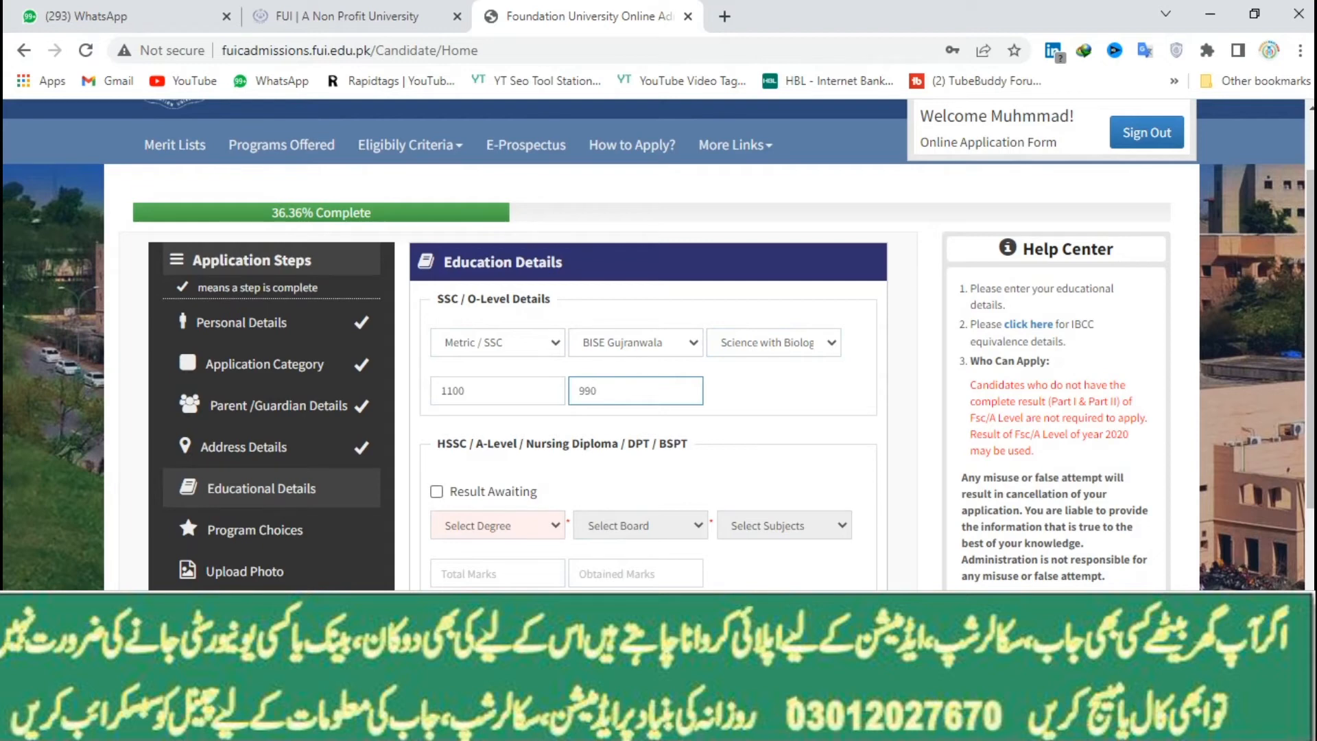
# Mark HSSC result awaiting: FSc, BISE Lahore, Pre-Medical, 490 of 505, and save
pyautogui.click(437, 492)
pyautogui.click(498, 525)
pyautogui.click(480, 563)
pyautogui.click(635, 526)
pyautogui.click(614, 409)
pyautogui.click(774, 525)
pyautogui.click(747, 557)
pyautogui.click(497, 573)
pyautogui.write('505')
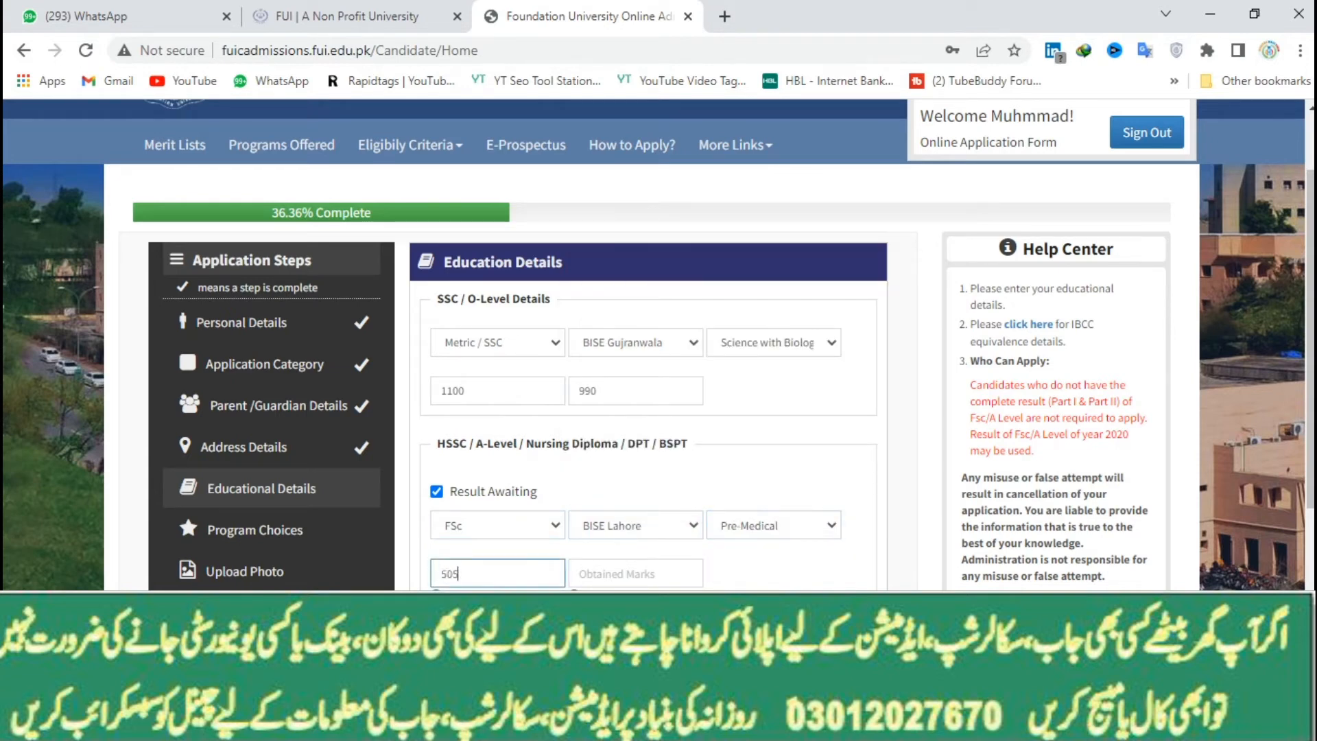
pyautogui.click(635, 573)
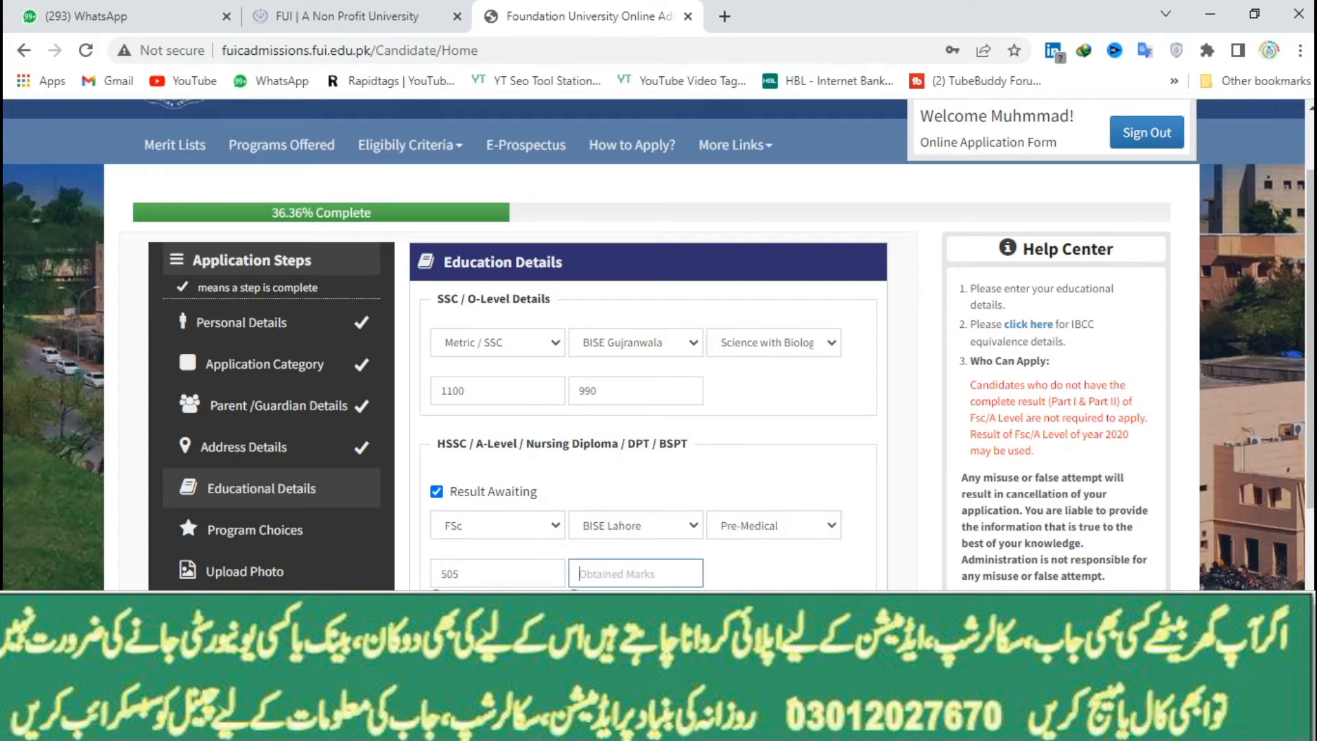
pyautogui.write('490')
pyautogui.press('Return')
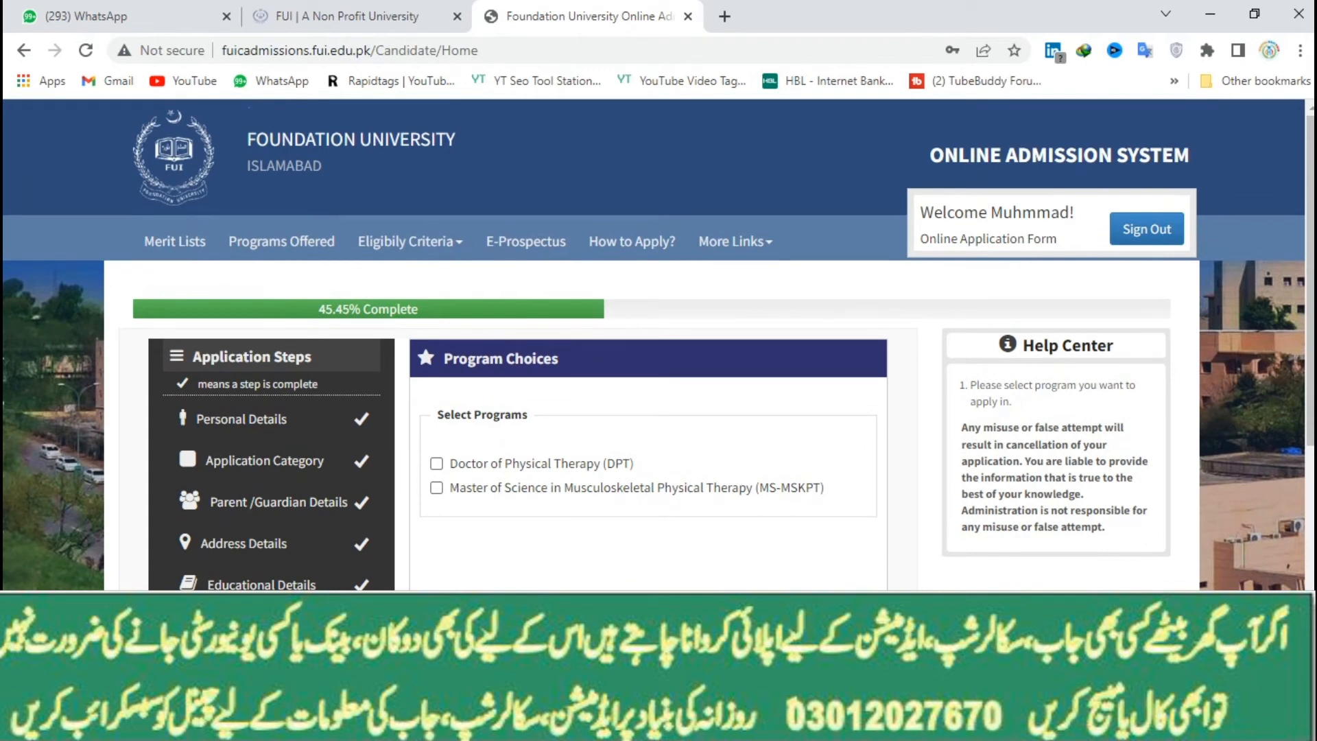
# Choose Doctor of Physical Therapy (DPT) as the program, save, and upload the applicant's photo
pyautogui.click(436, 464)
pyautogui.scroll(-4, 658, 344)
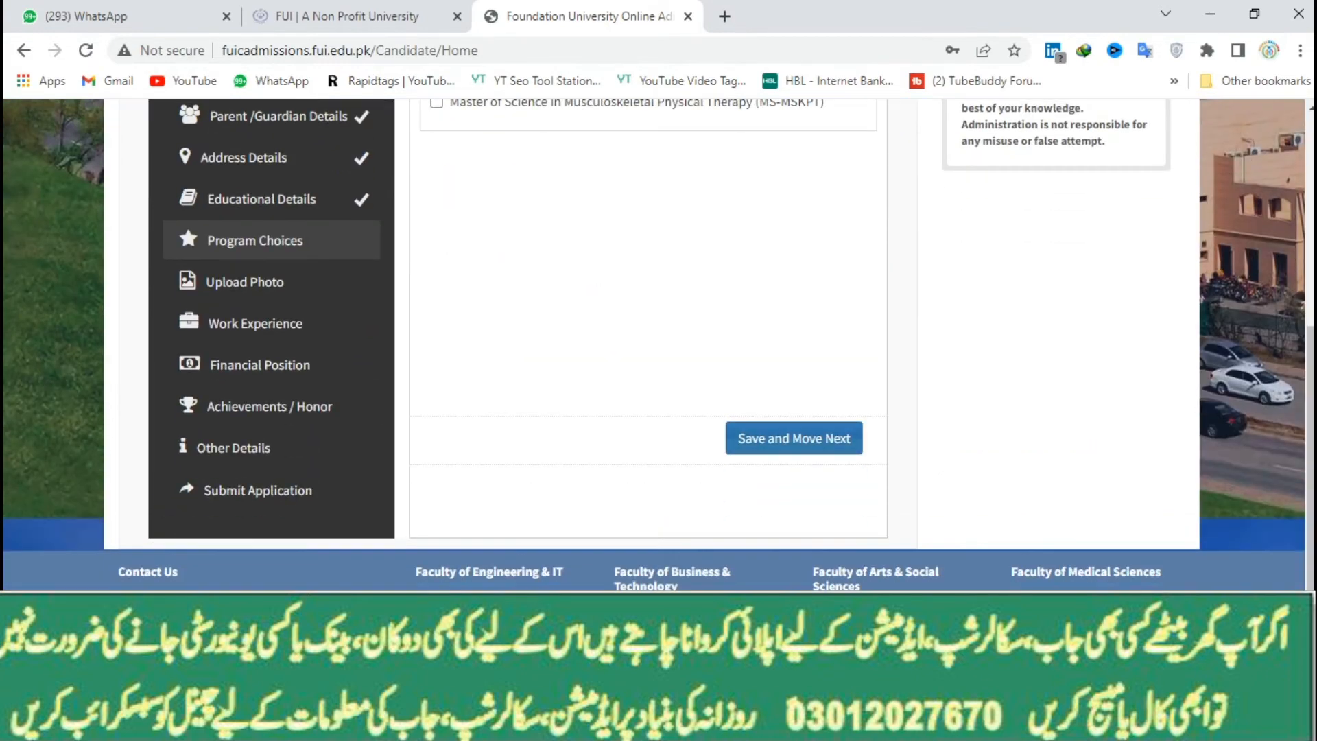
pyautogui.click(794, 438)
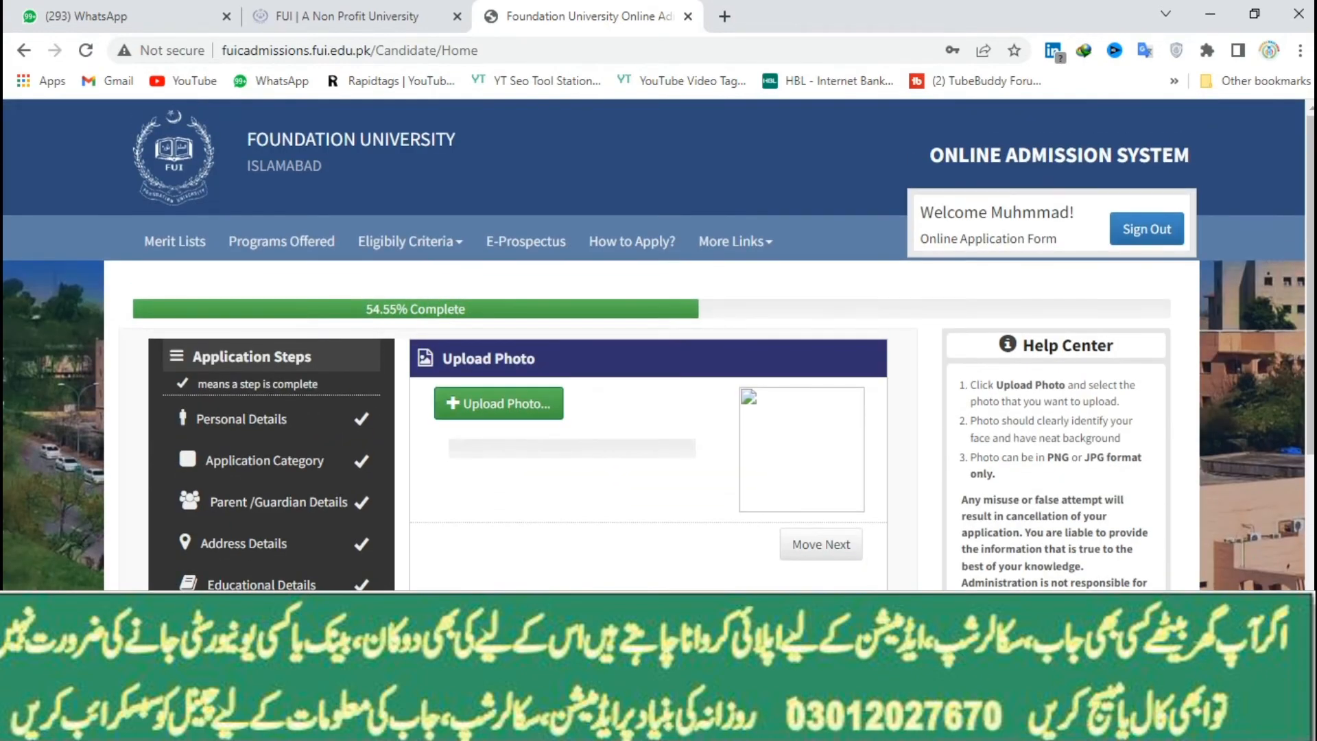
pyautogui.click(499, 402)
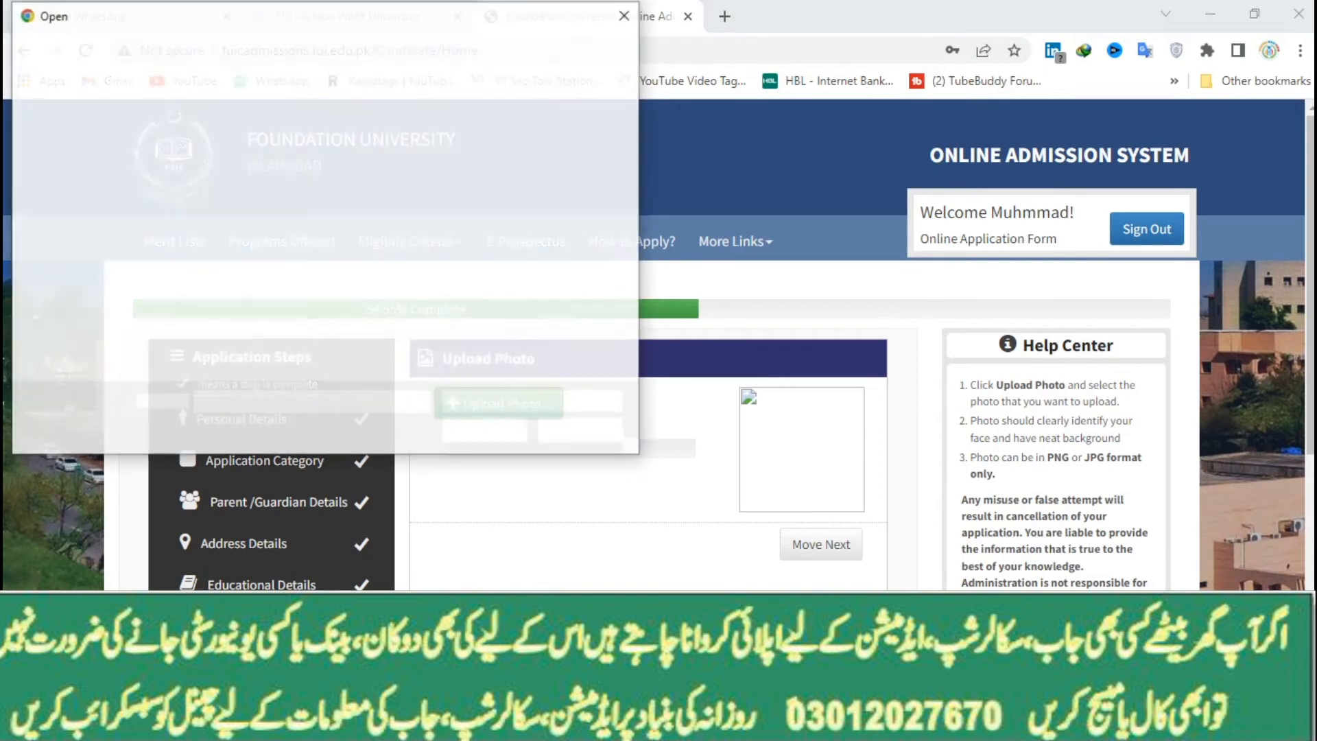
pyautogui.click(485, 431)
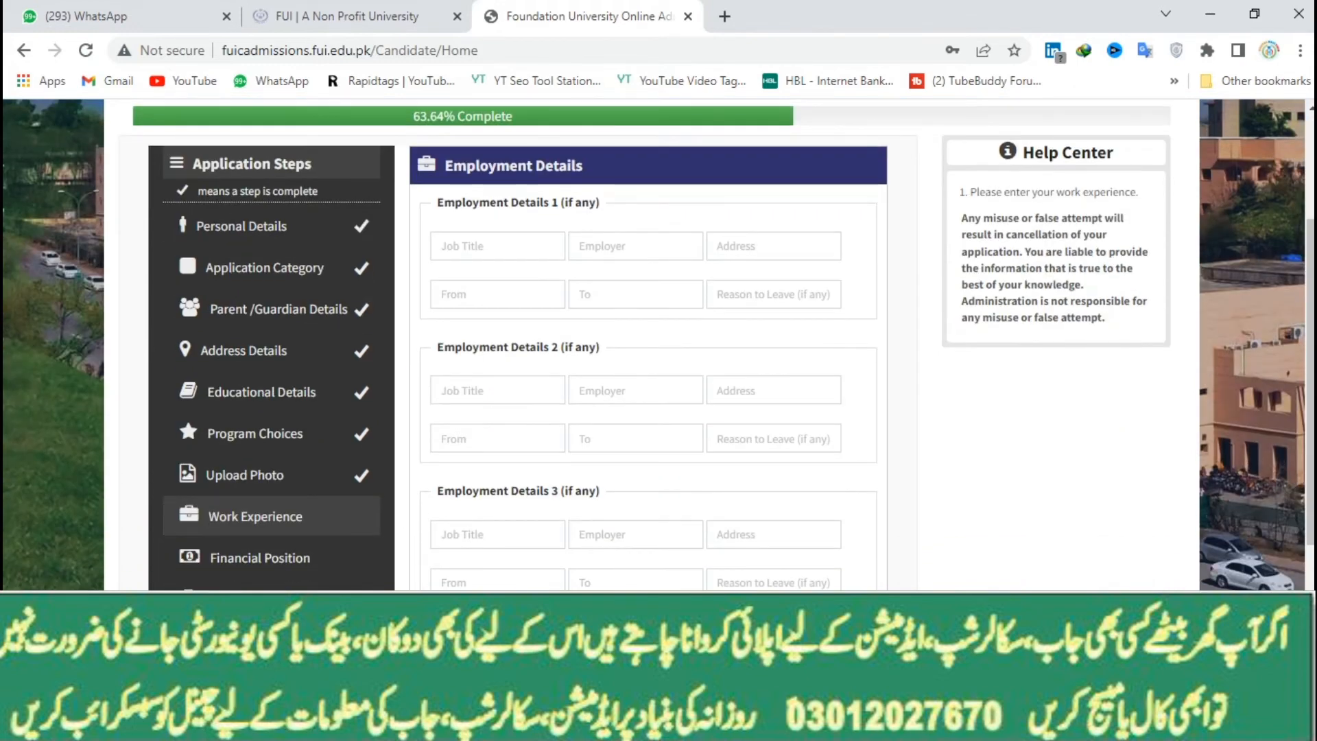
# Skip Employment Details, then save Parents as sponsor with 25,000 - 50,000 monthly income
pyautogui.click(794, 637)
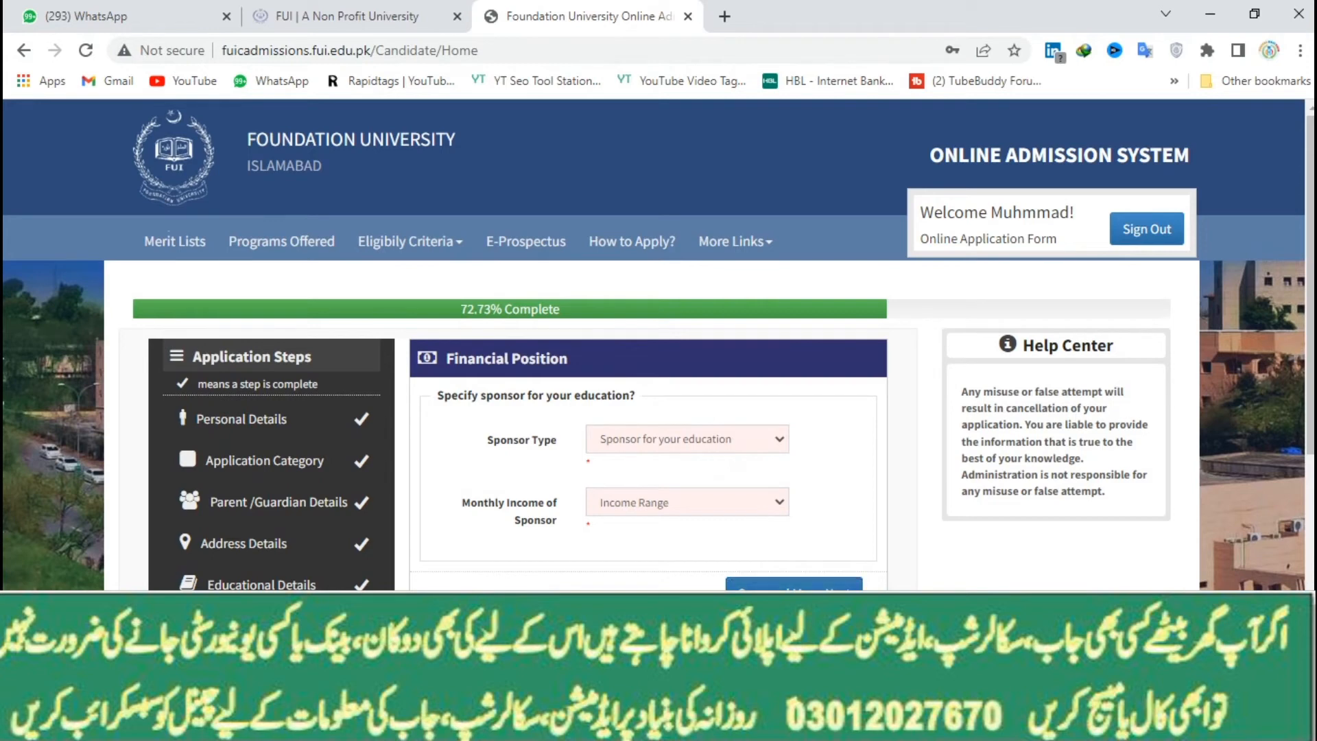
pyautogui.click(687, 439)
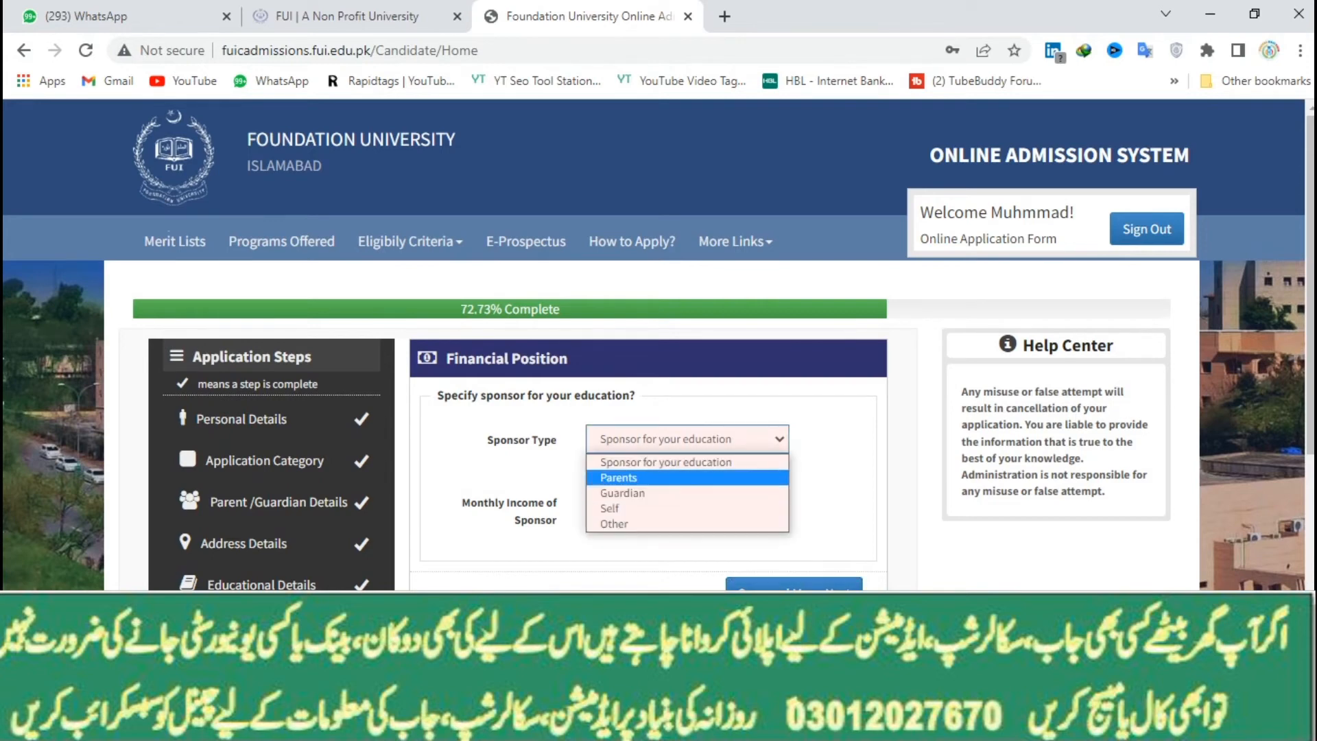
pyautogui.click(686, 477)
pyautogui.click(686, 482)
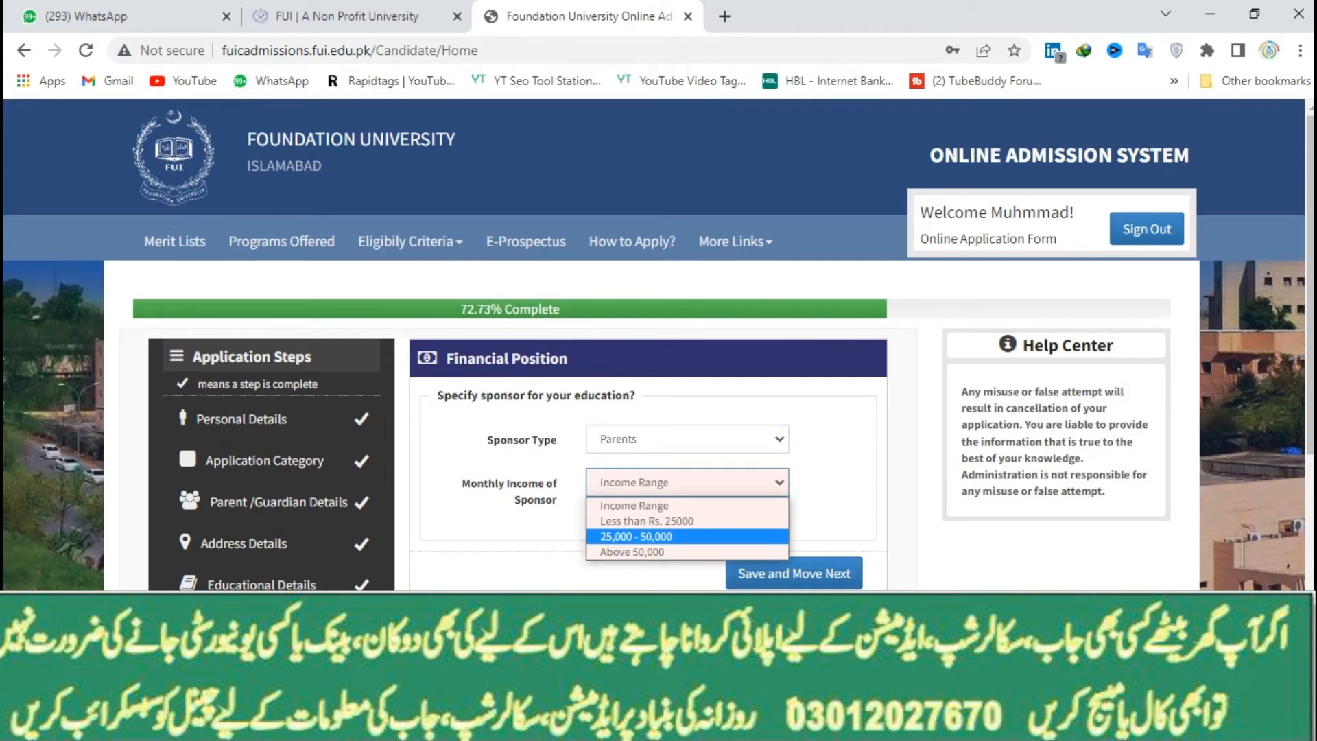
pyautogui.click(686, 536)
pyautogui.click(793, 564)
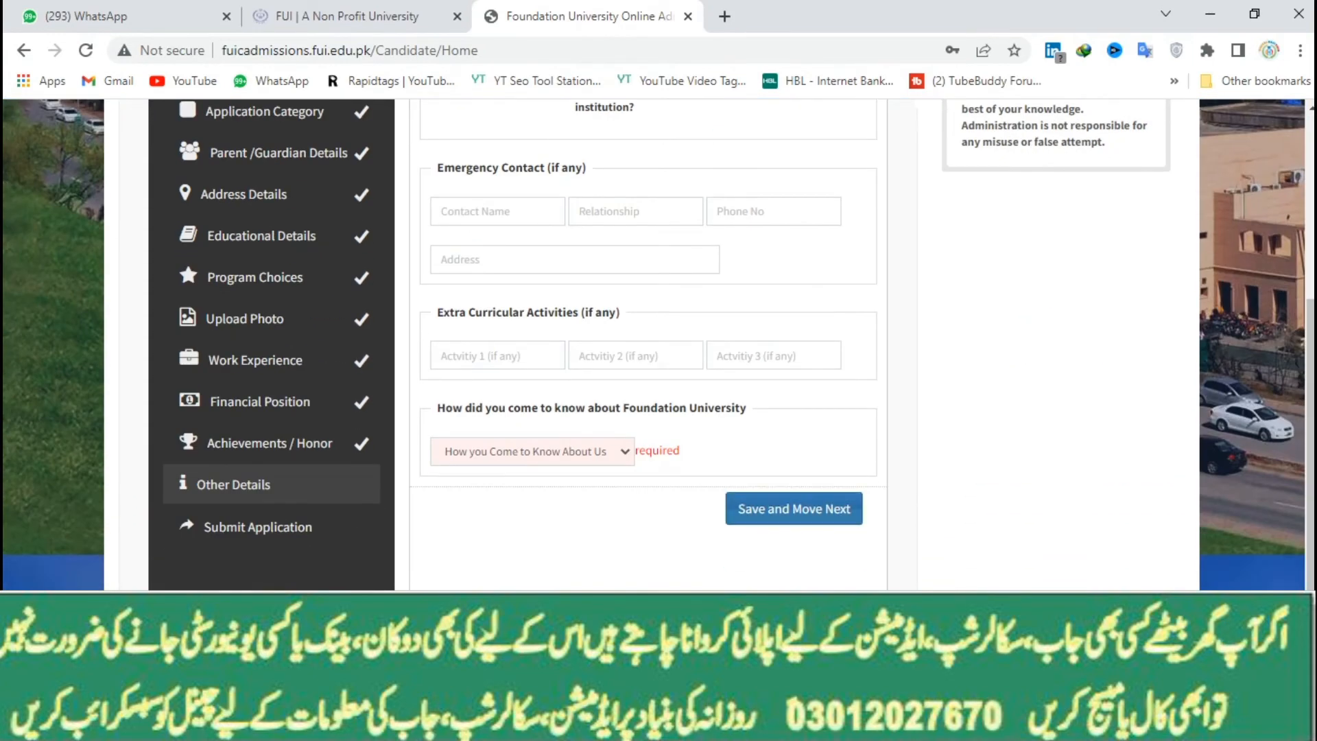
pyautogui.click(532, 451)
# Pick Newspaper Advertisements as the source, accept the declaration, and confirm submitting the application
pyautogui.click(514, 505)
pyautogui.click(793, 508)
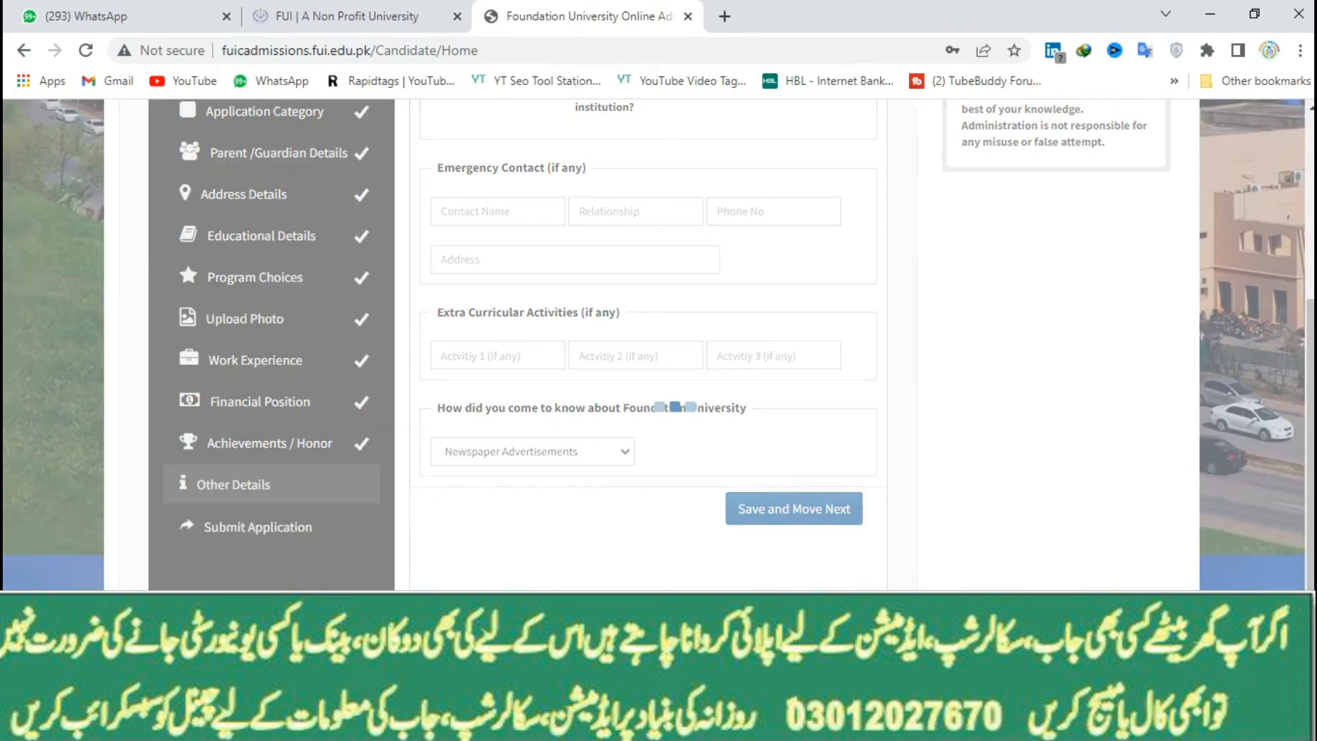
pyautogui.scroll(-4, 648, 343)
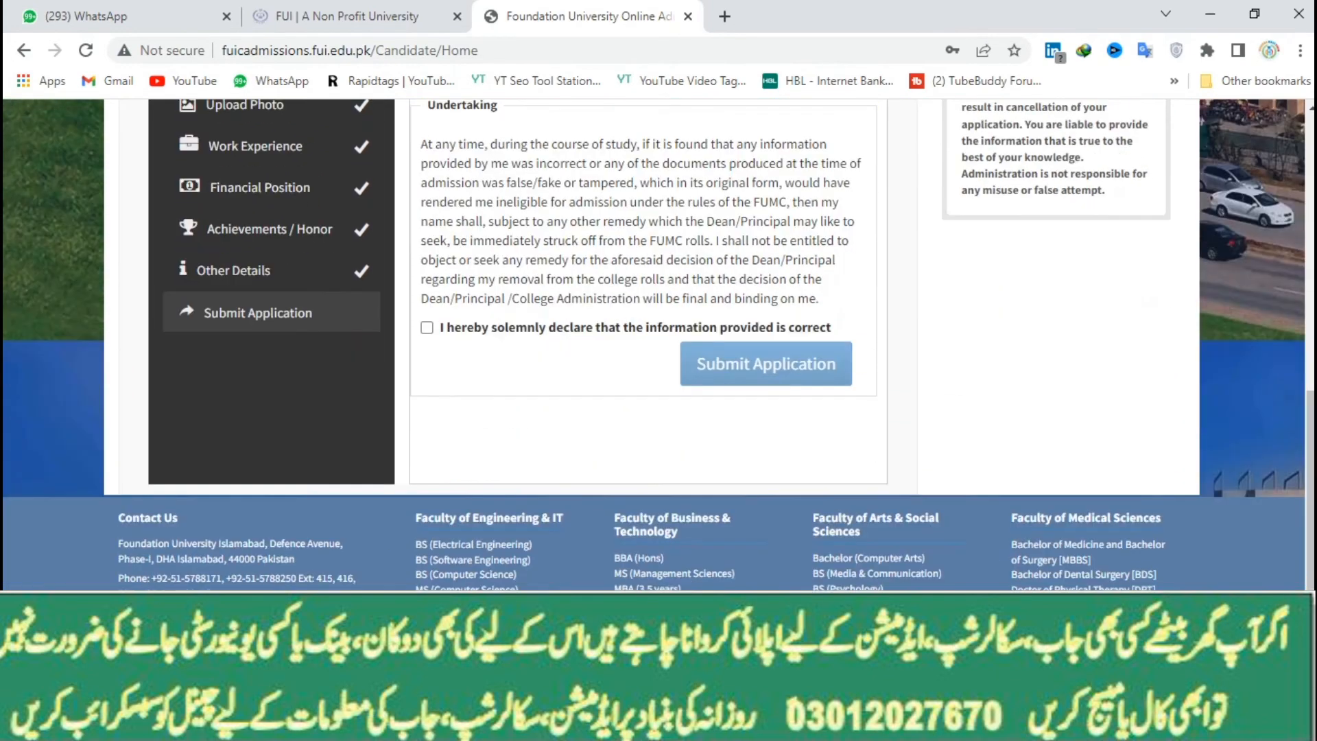
pyautogui.click(426, 328)
pyautogui.click(766, 364)
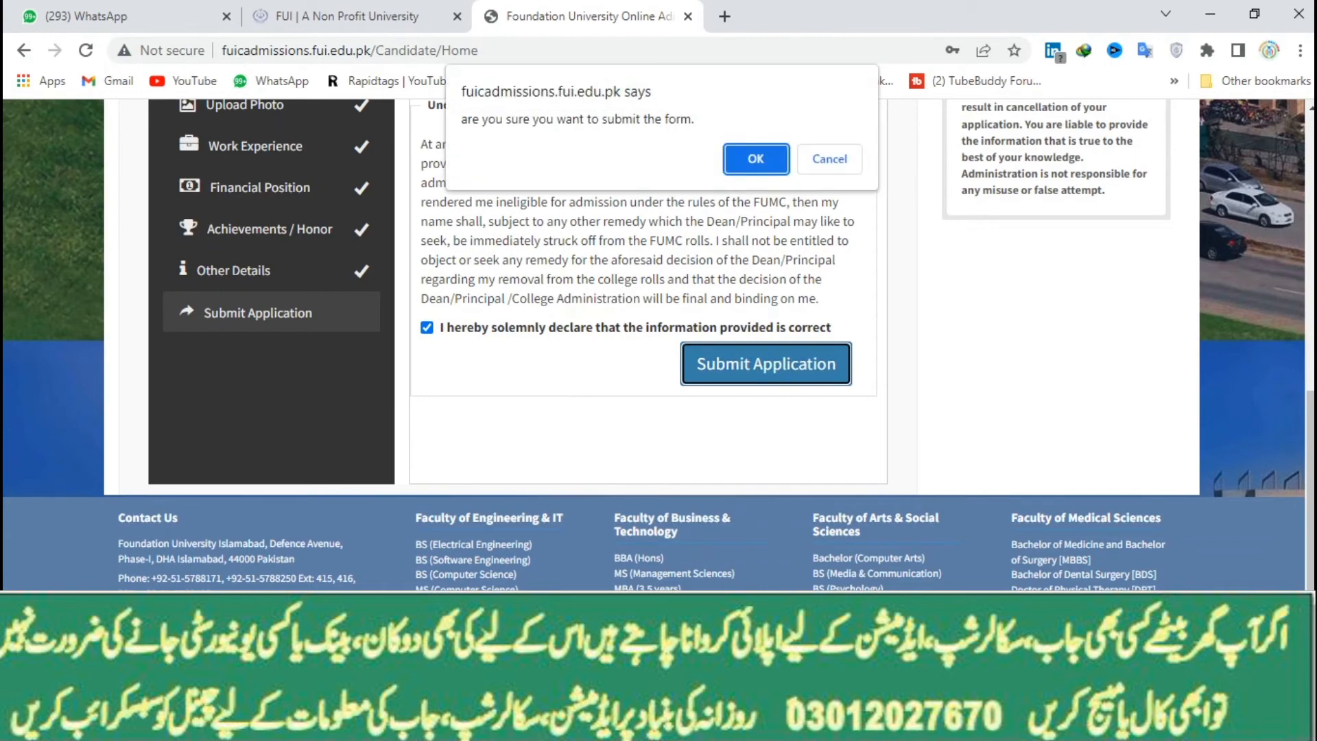
pyautogui.press('Return')
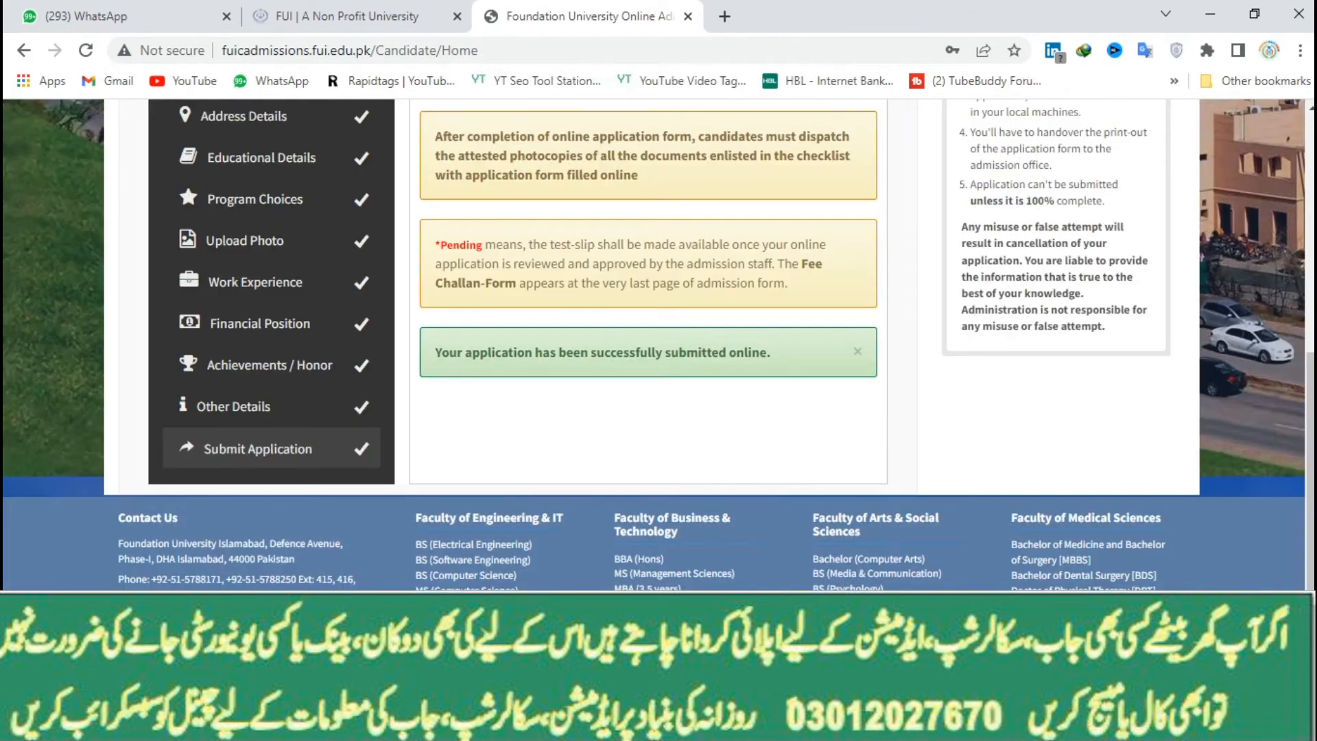
pyautogui.scroll(4, 648, 343)
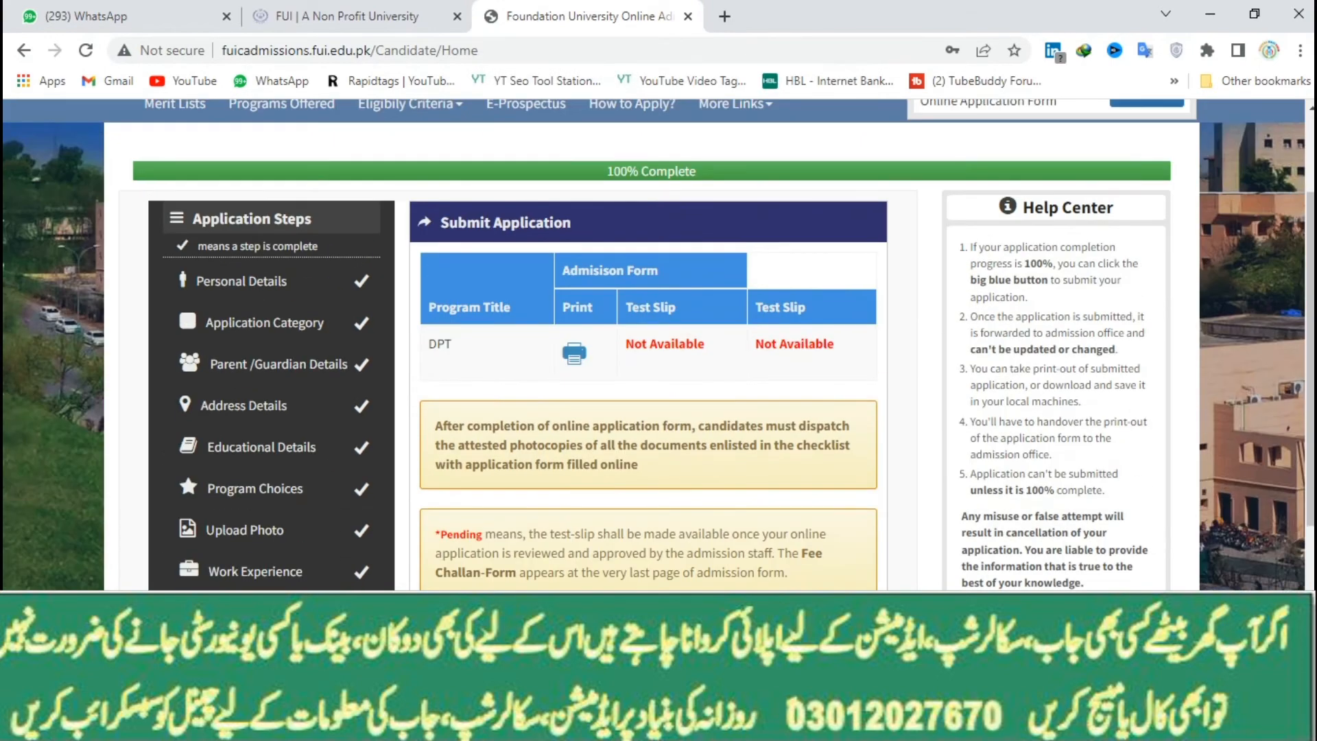
# Download the DPT admission form as MedAdmissionForm.pdf via IDM and view its file details
pyautogui.click(574, 353)
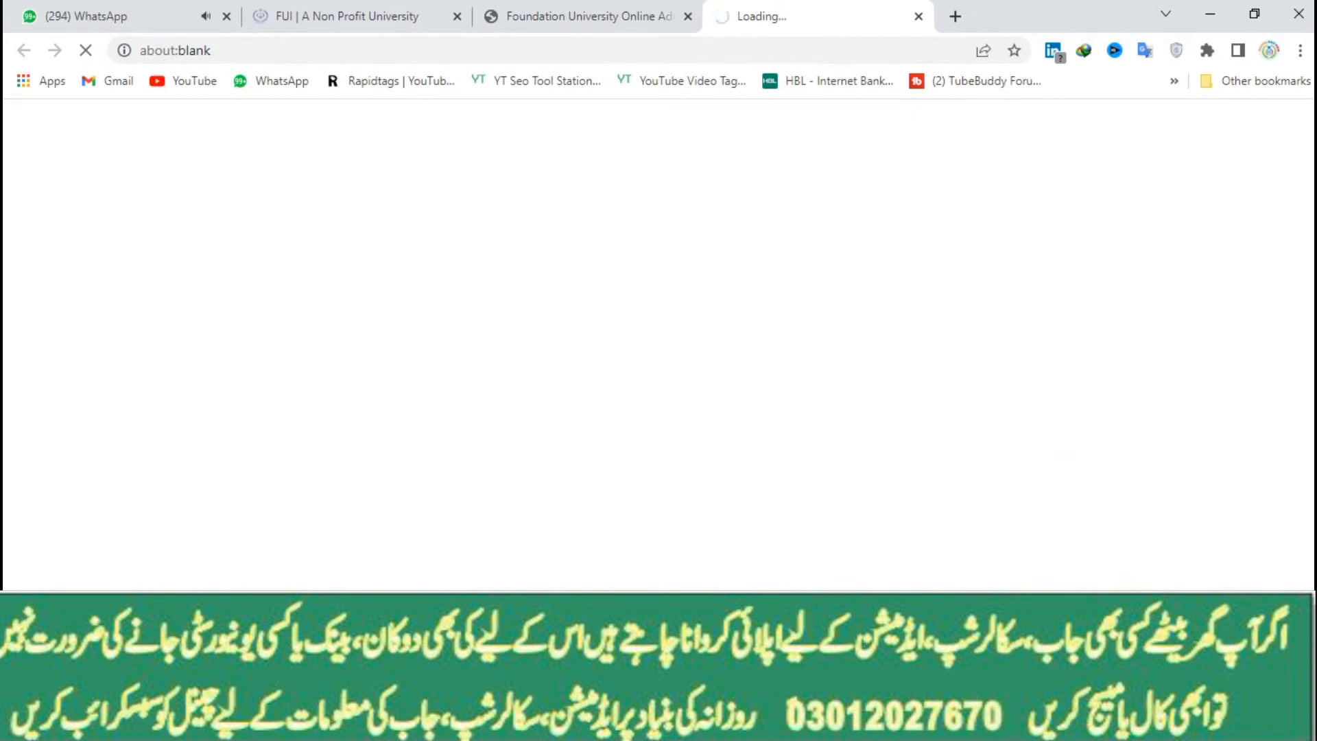
pyautogui.press('Return')
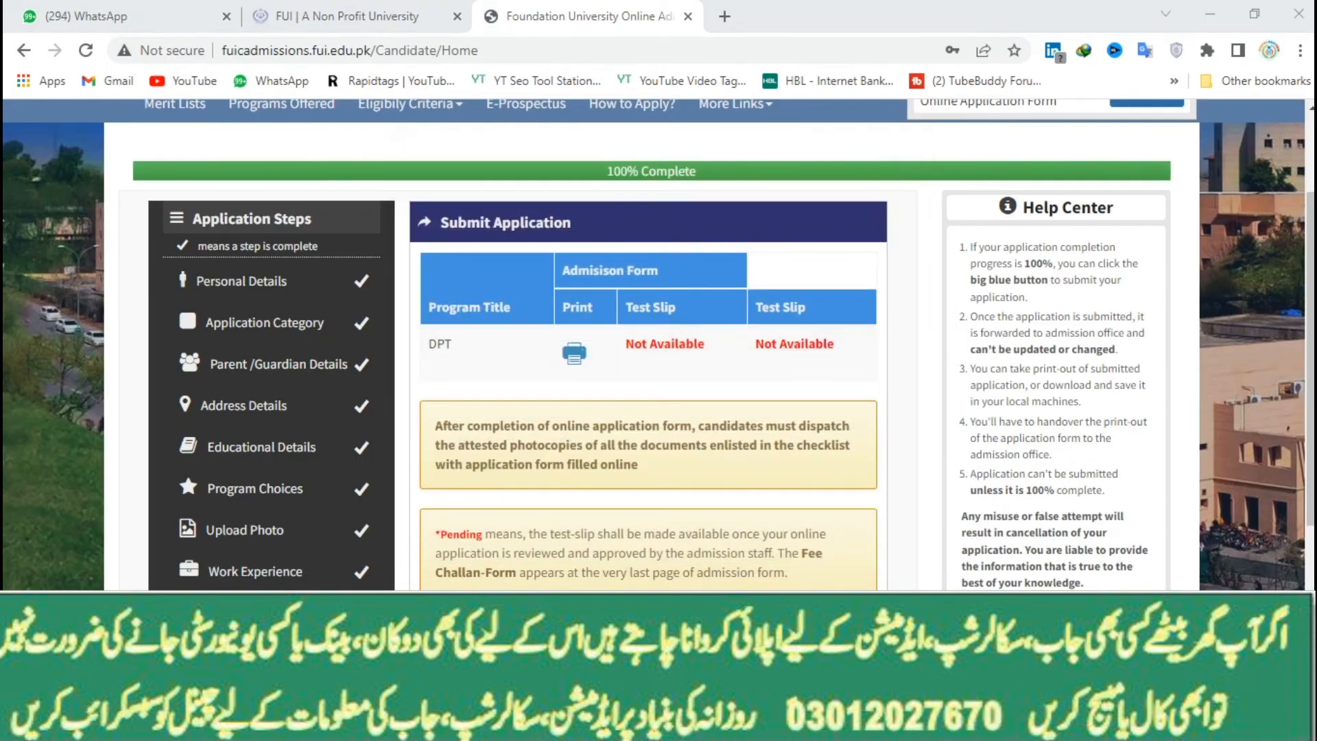
pyautogui.hotkey('alt', 'Tab')
pyautogui.click(98, 529)
pyautogui.doubleClick(98, 529)
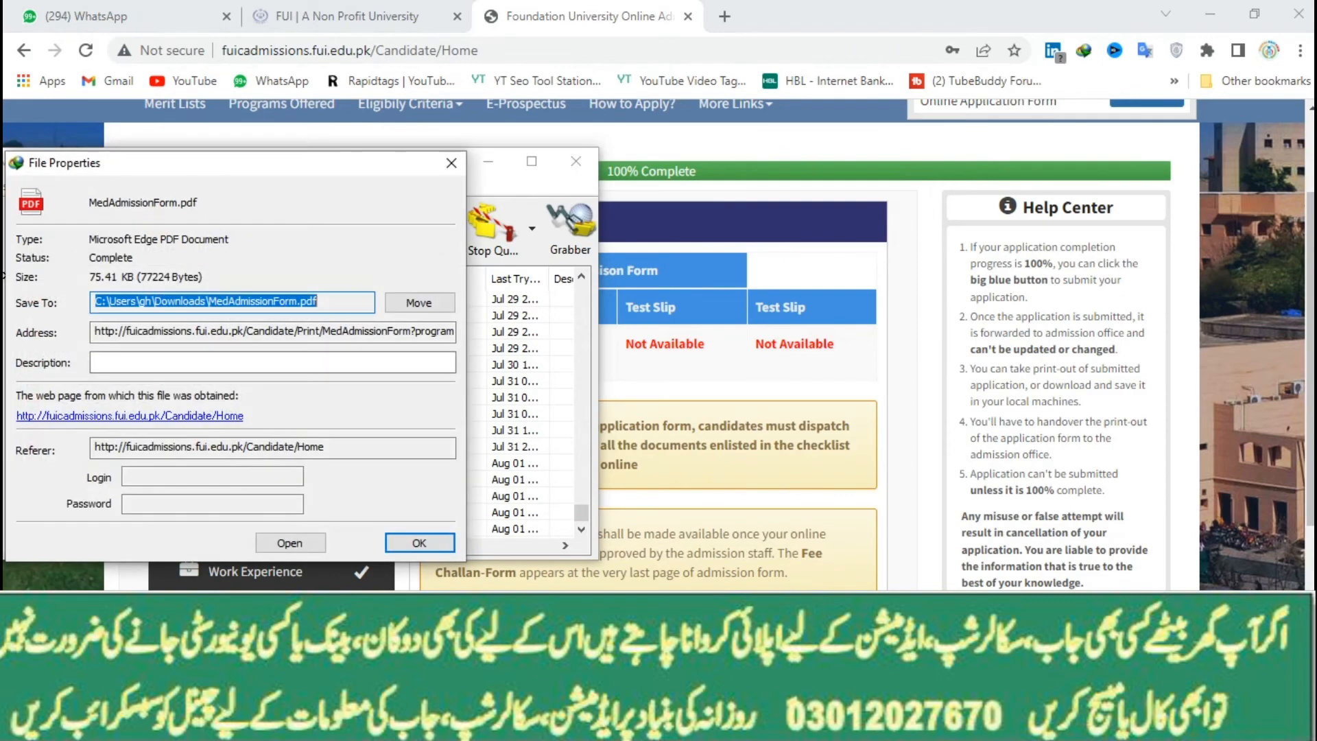